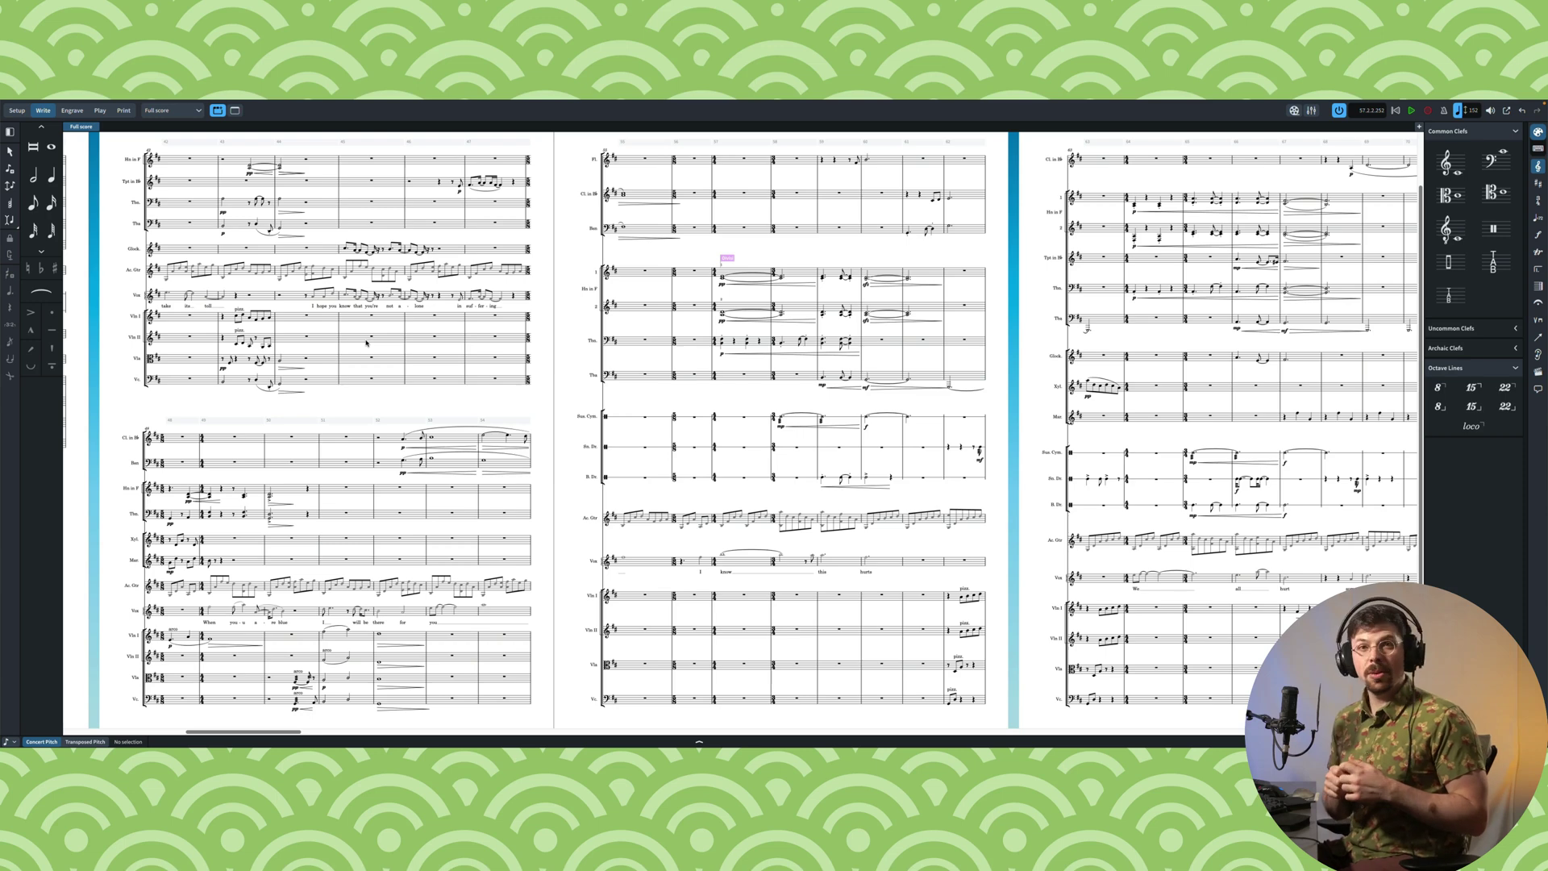
Step: Play the score in Play mode with the NotePerformer 4 window open, then stop and return to Write mode
left_click(100, 111)
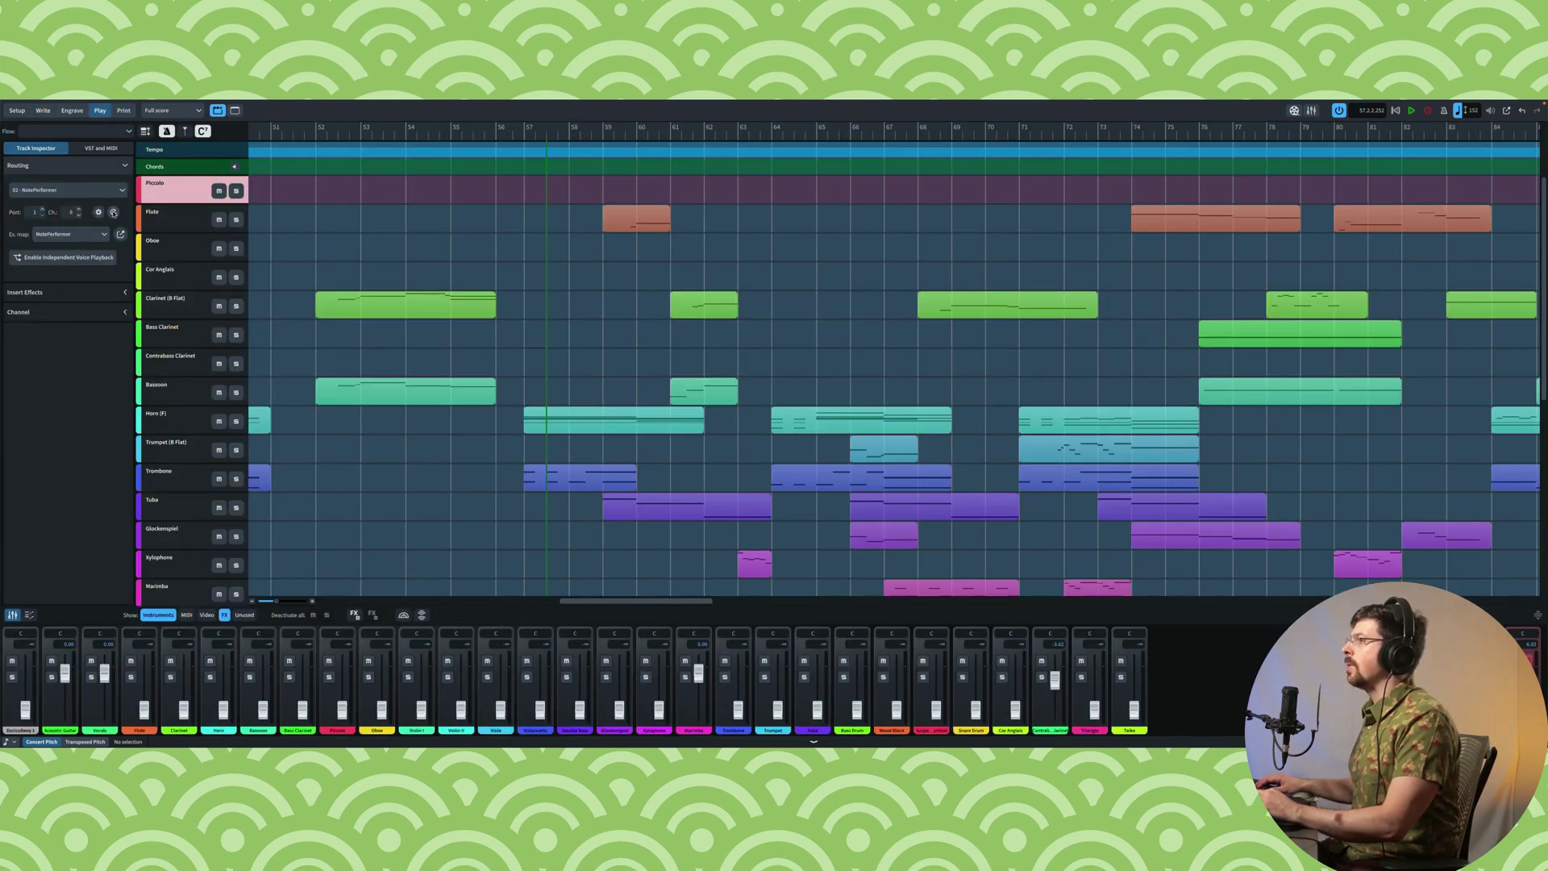
left_click(114, 212)
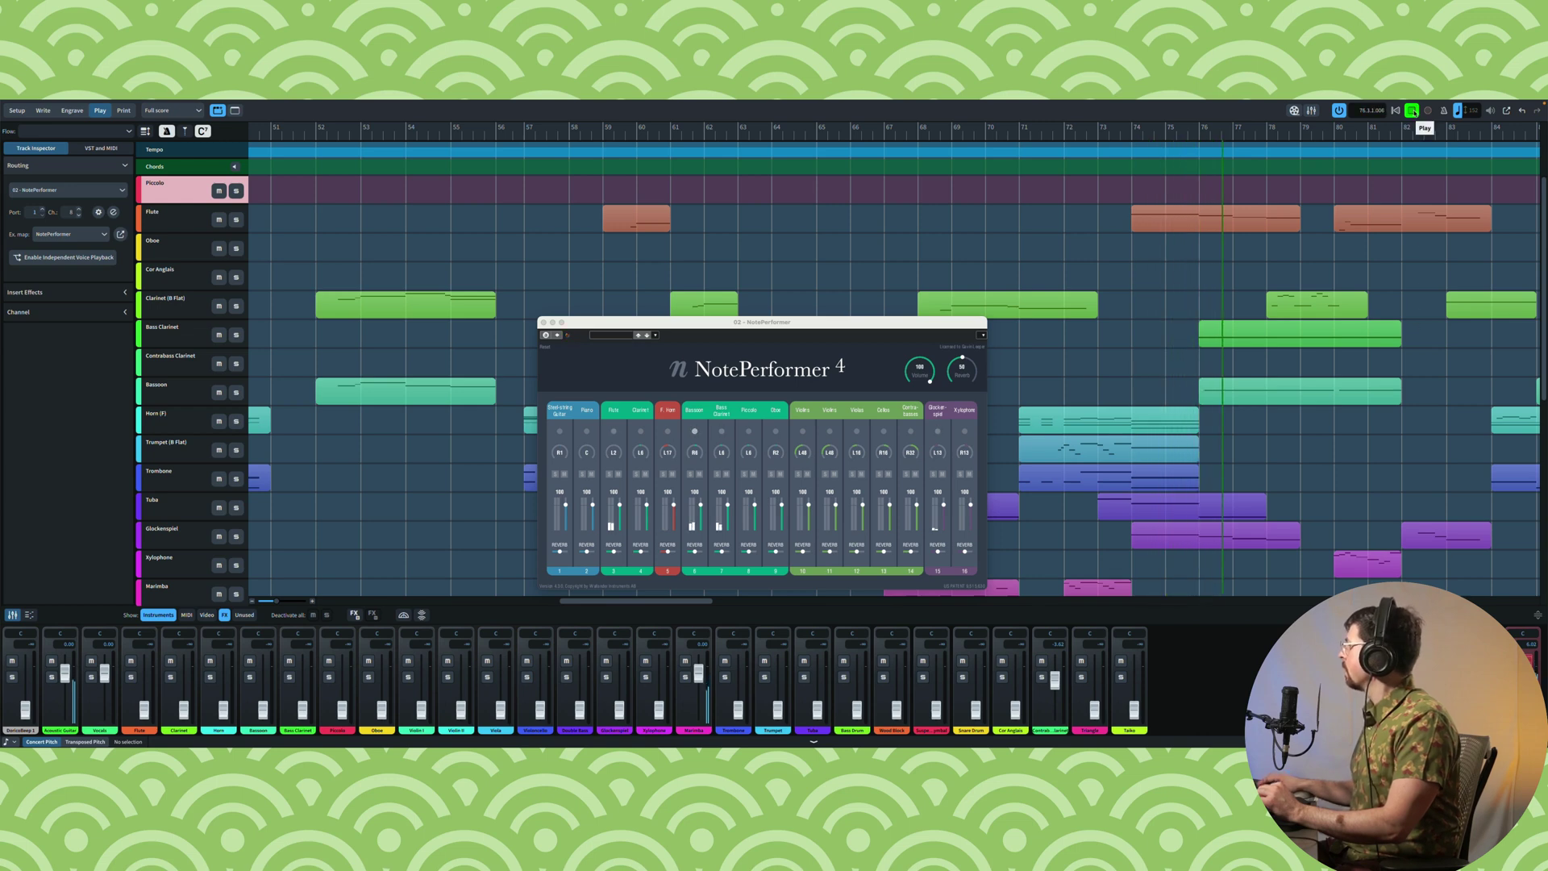
left_click(1414, 113)
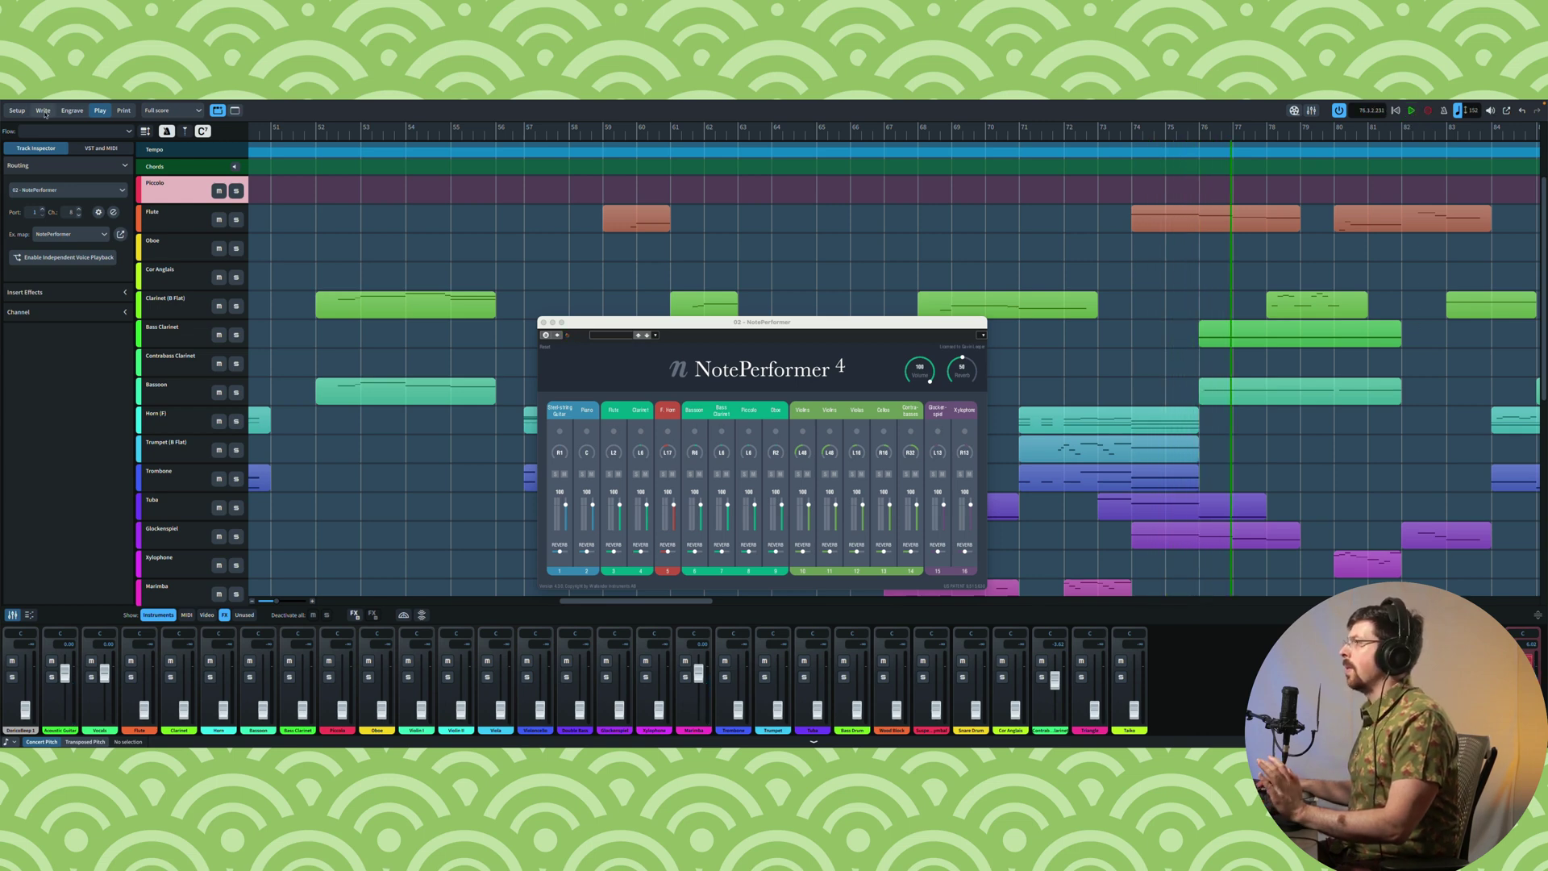
left_click(44, 114)
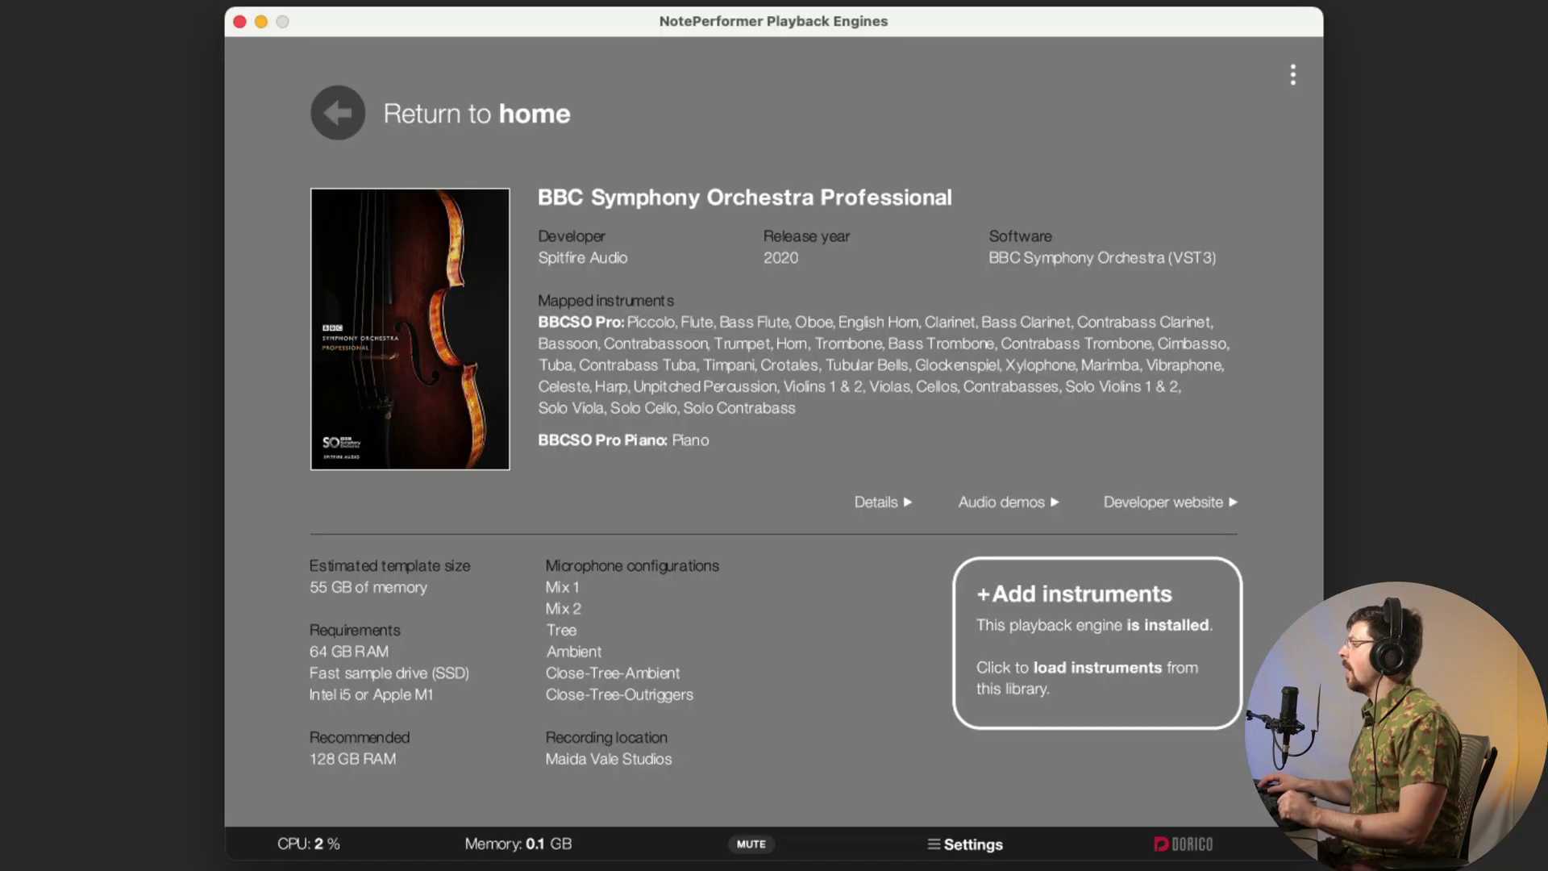
Step: Select all BBCSO Pro woodwinds except Bass Flute and Contrabassoon
left_click(1134, 641)
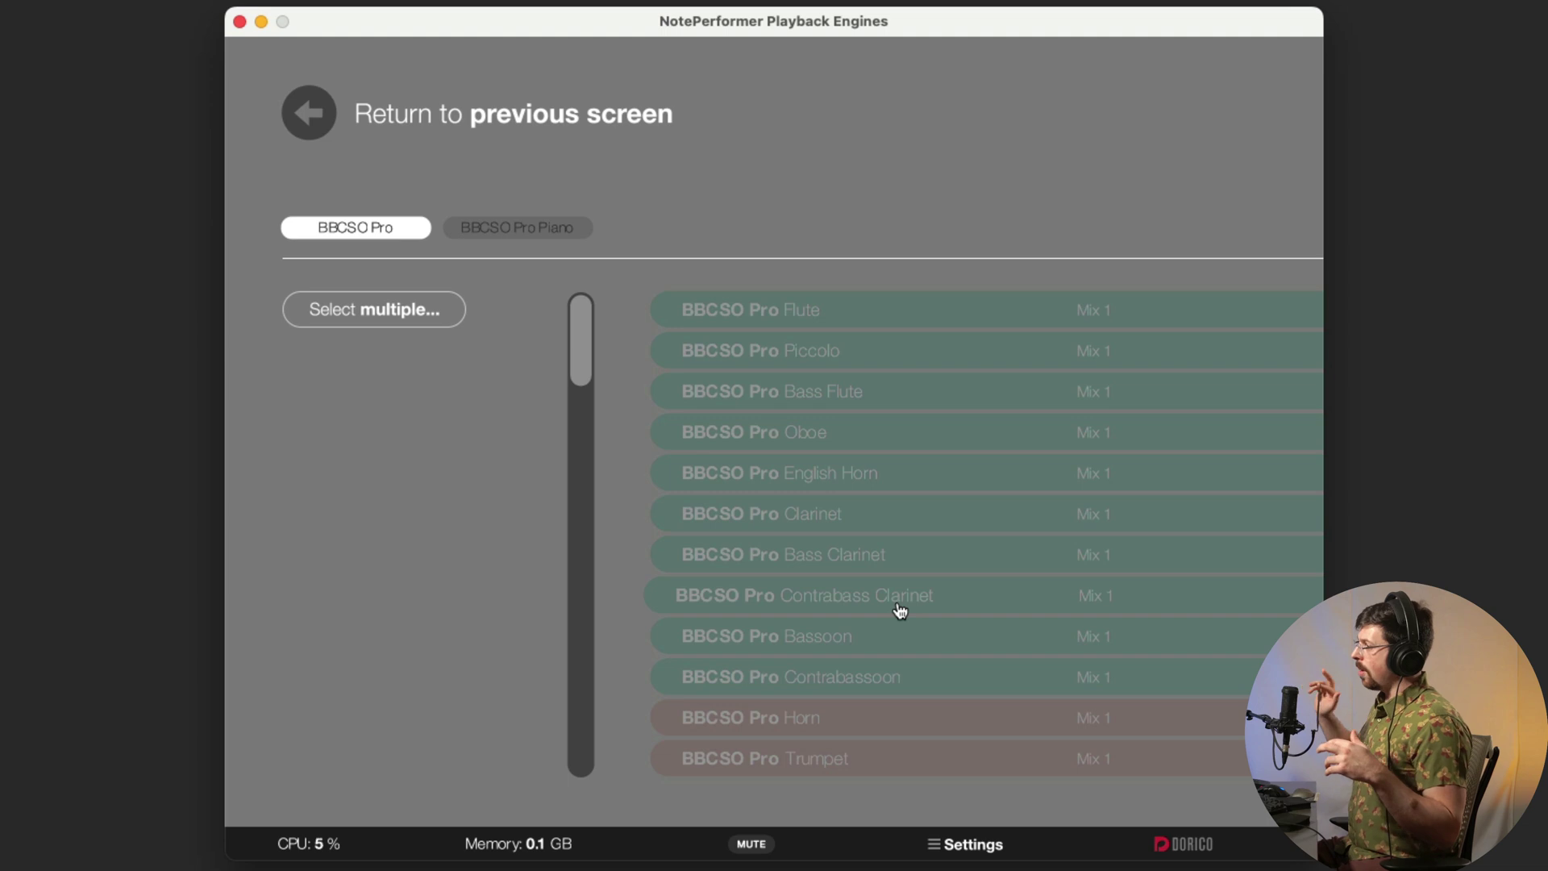
left_click(373, 313)
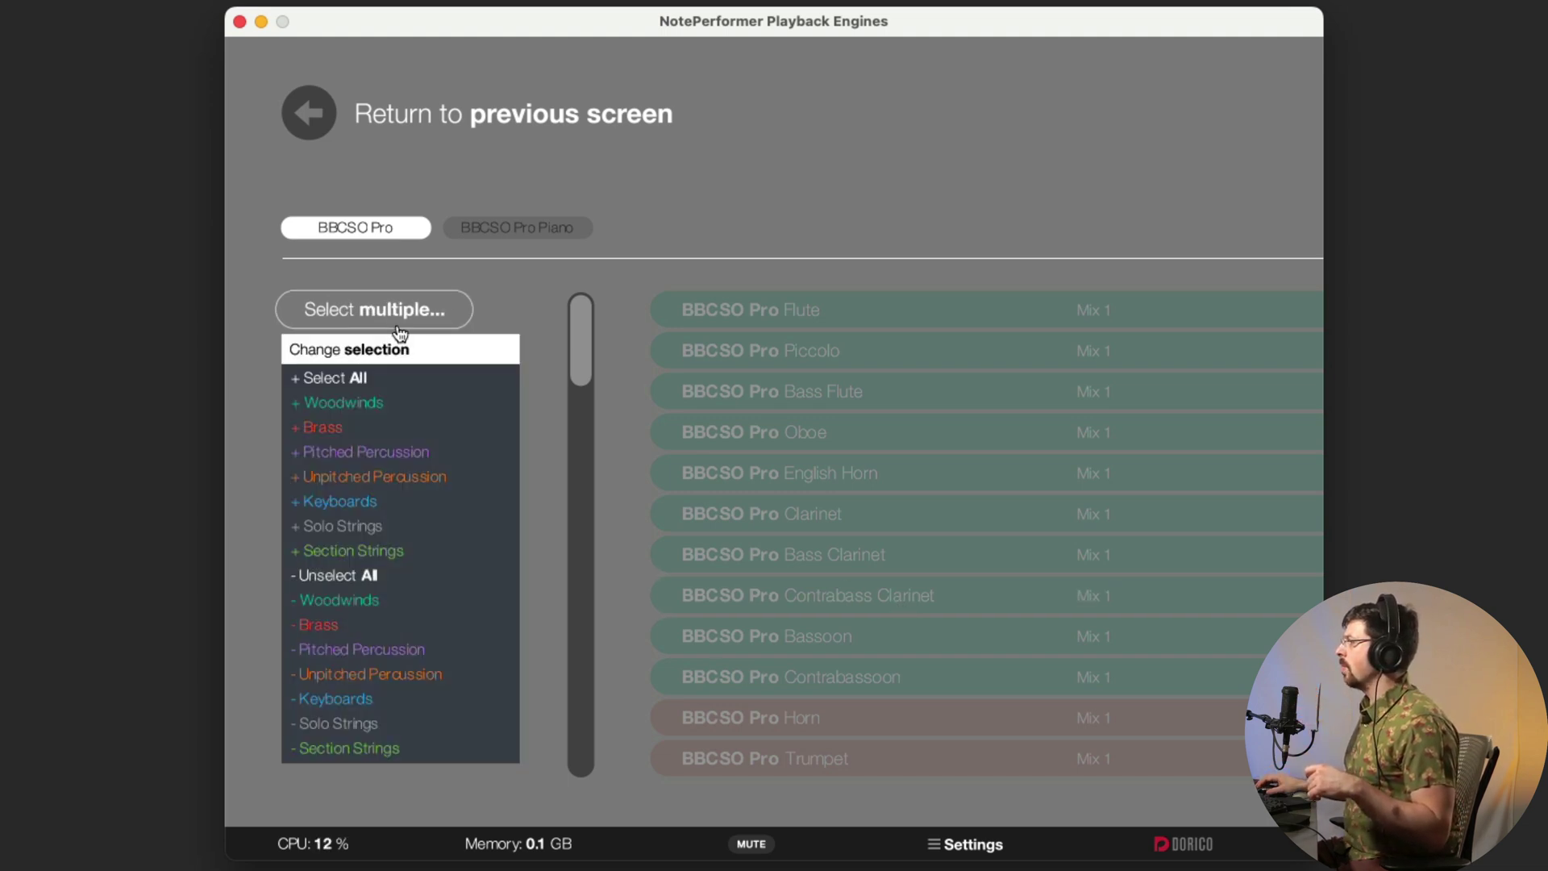
left_click(380, 402)
left_click(911, 681)
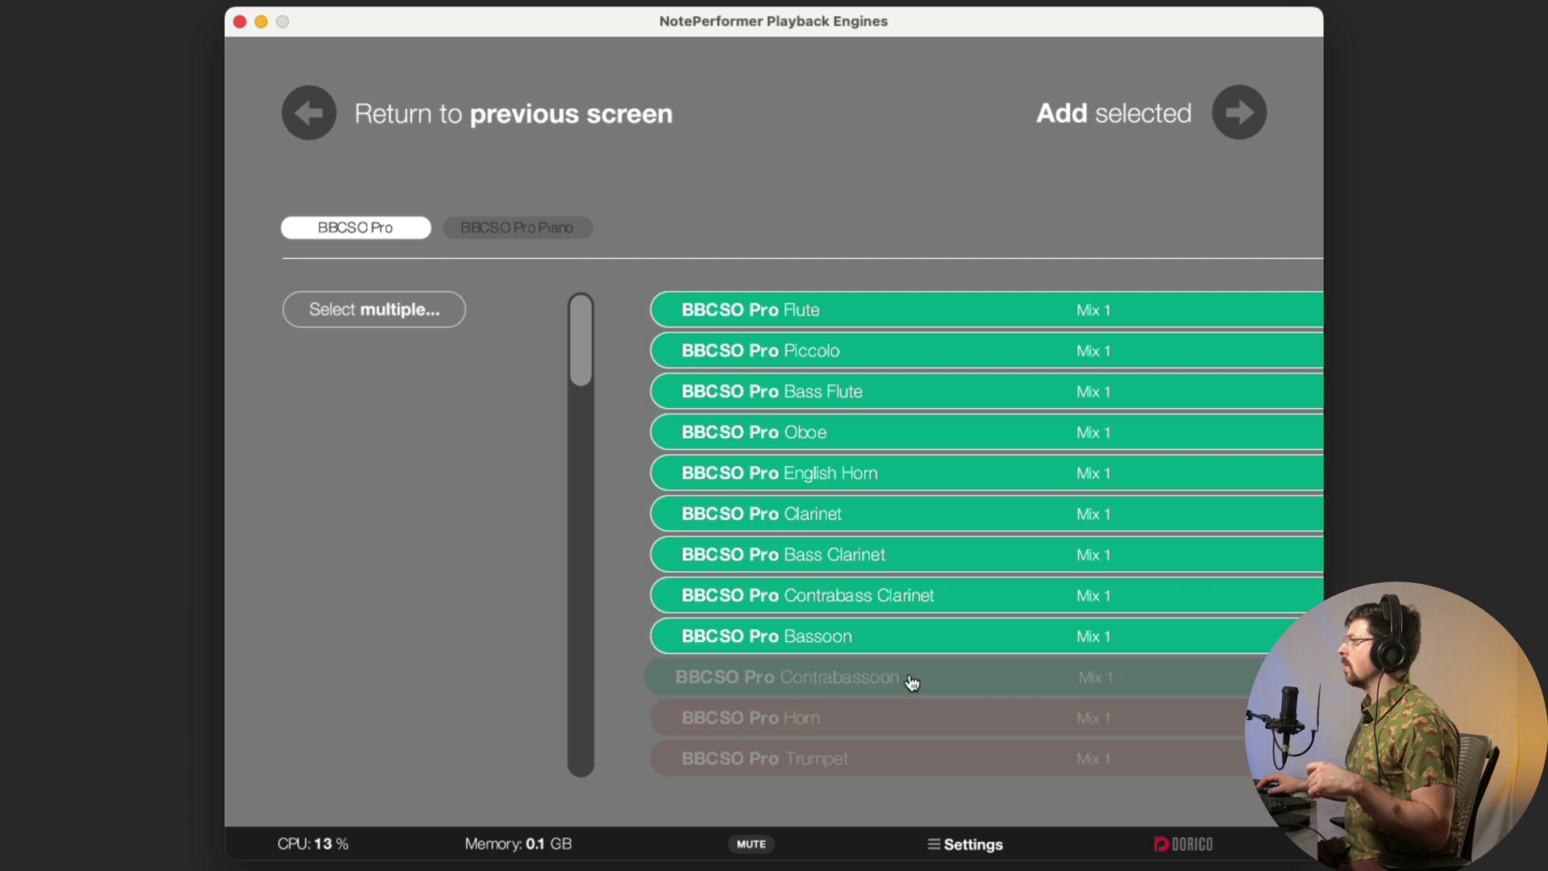
left_click(864, 391)
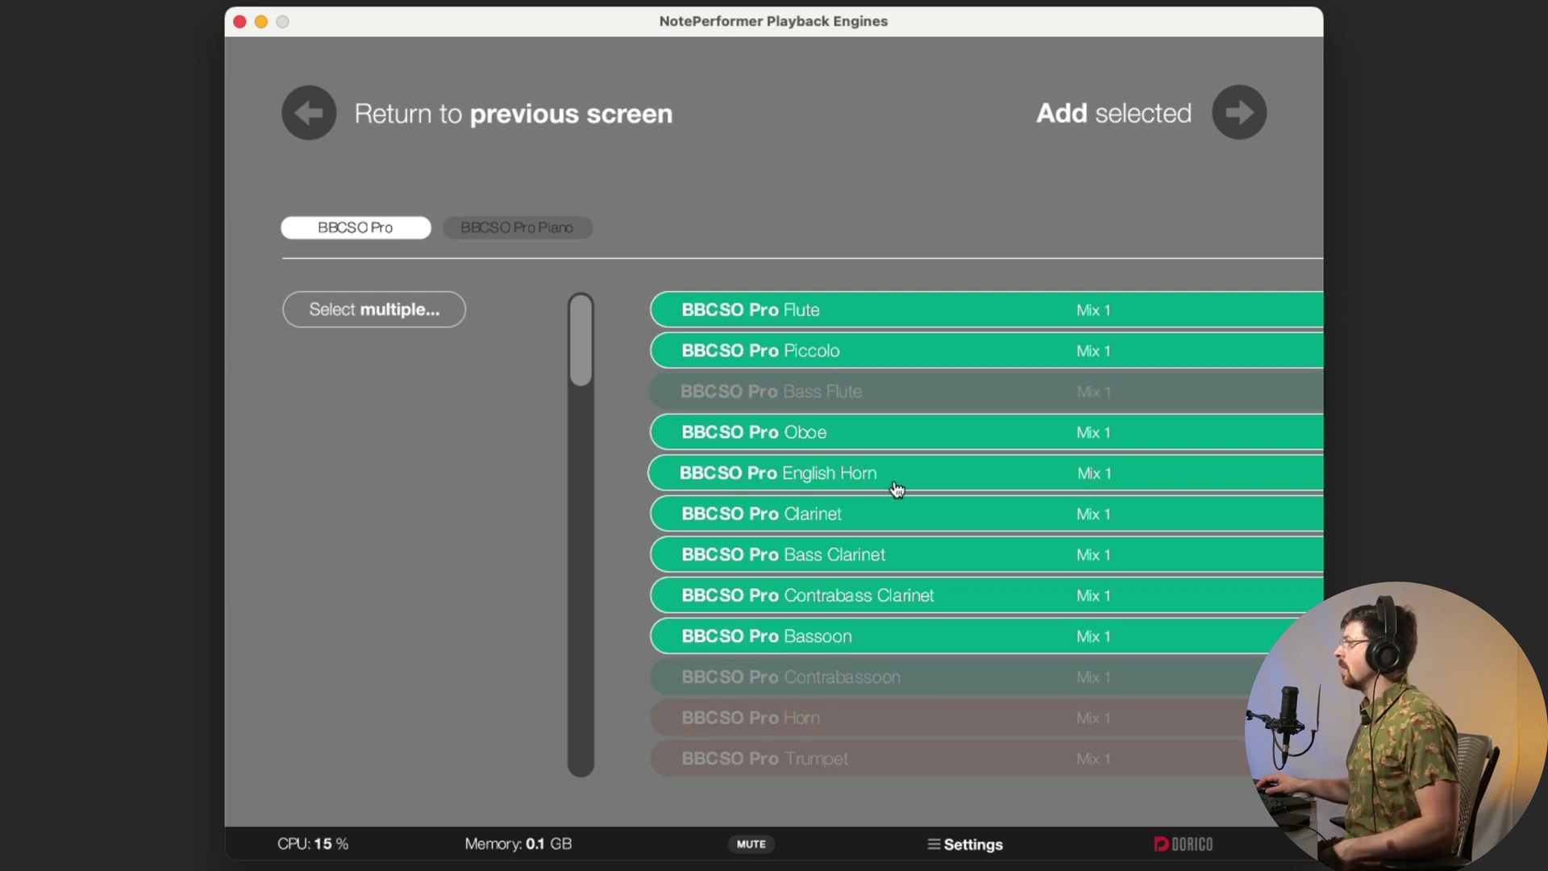
scroll(895, 494, "down", 1)
scroll(863, 436, "up", 2)
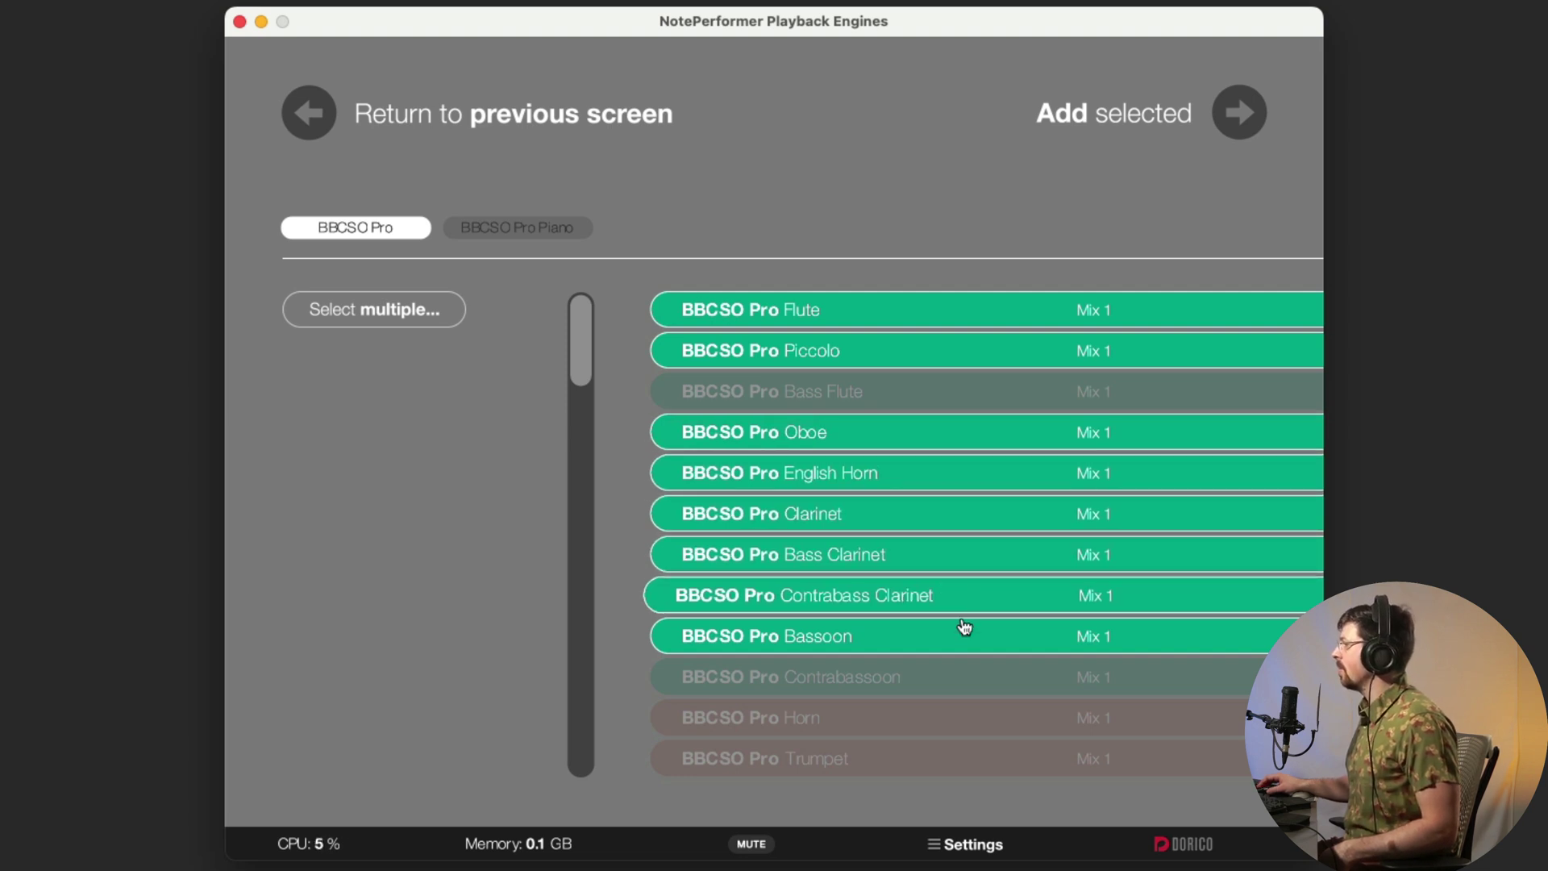
scroll(952, 641, "down", 5)
Step: Add Horn, Trumpet, Trombone and Tuba to the selection
left_click(879, 514)
left_click(864, 553)
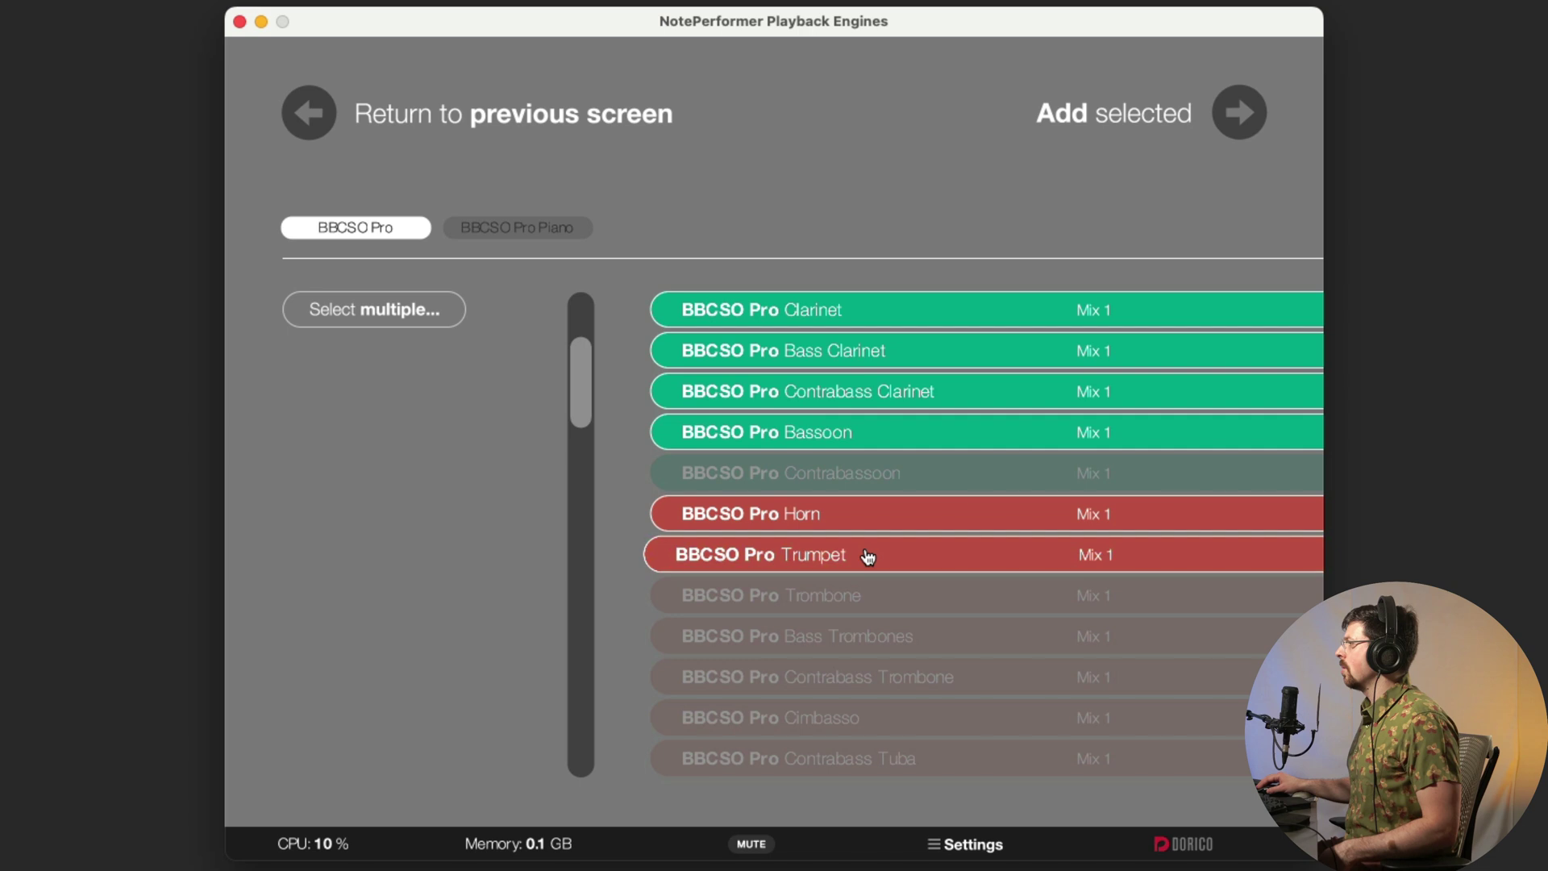
left_click(894, 609)
scroll(887, 625, "down", 3)
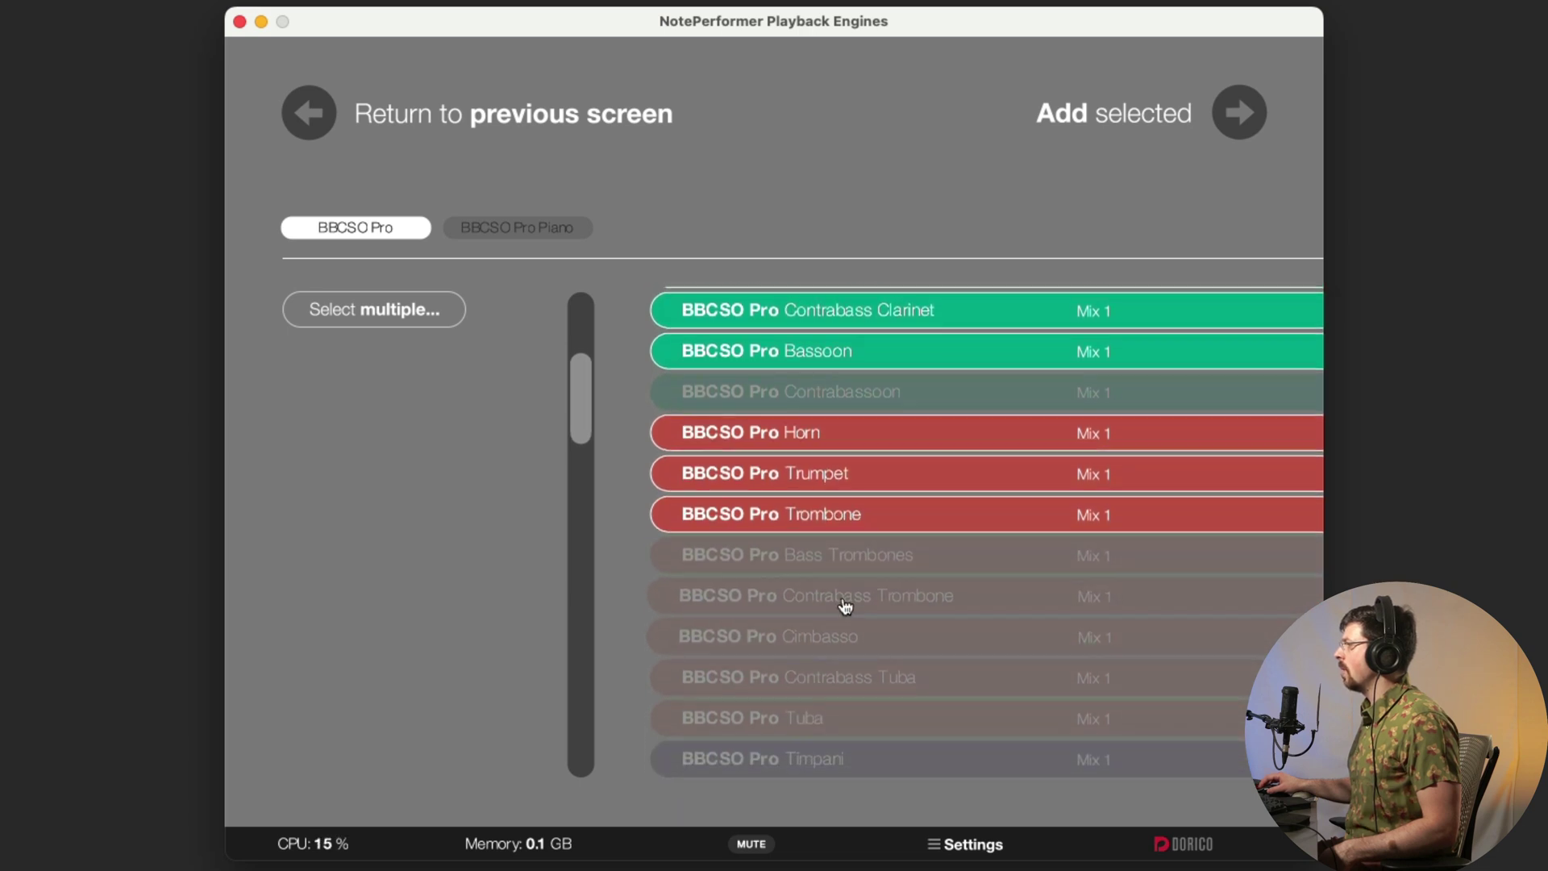
left_click(860, 639)
Step: Add Glockenspiel, Xylophone and Marimba to the selection
scroll(874, 528, "down", 4)
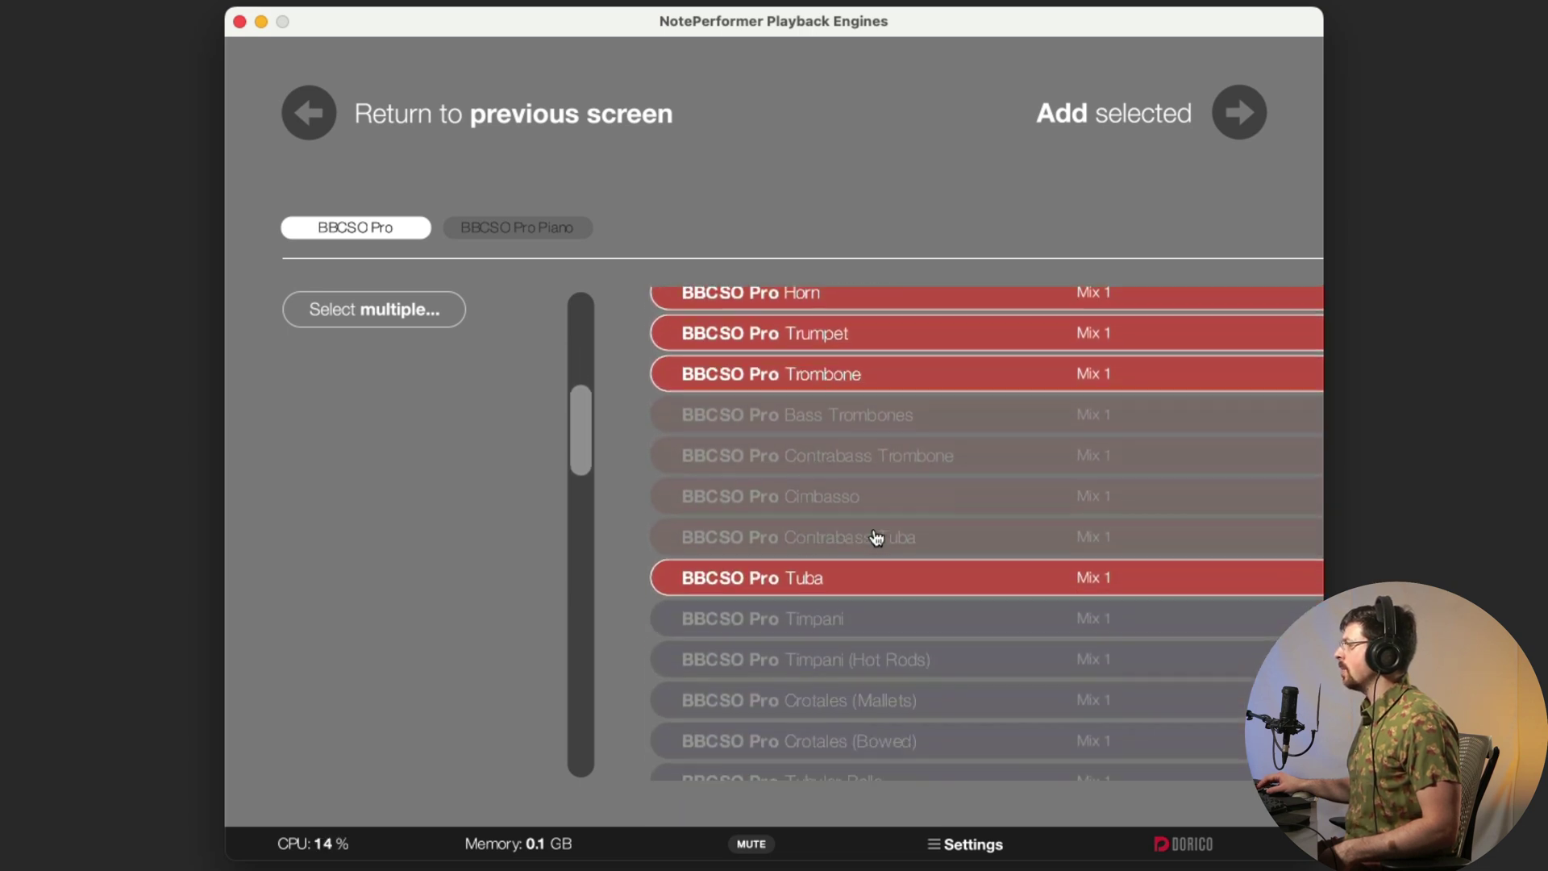
scroll(874, 529, "down", 4)
left_click(875, 555)
left_click(875, 595)
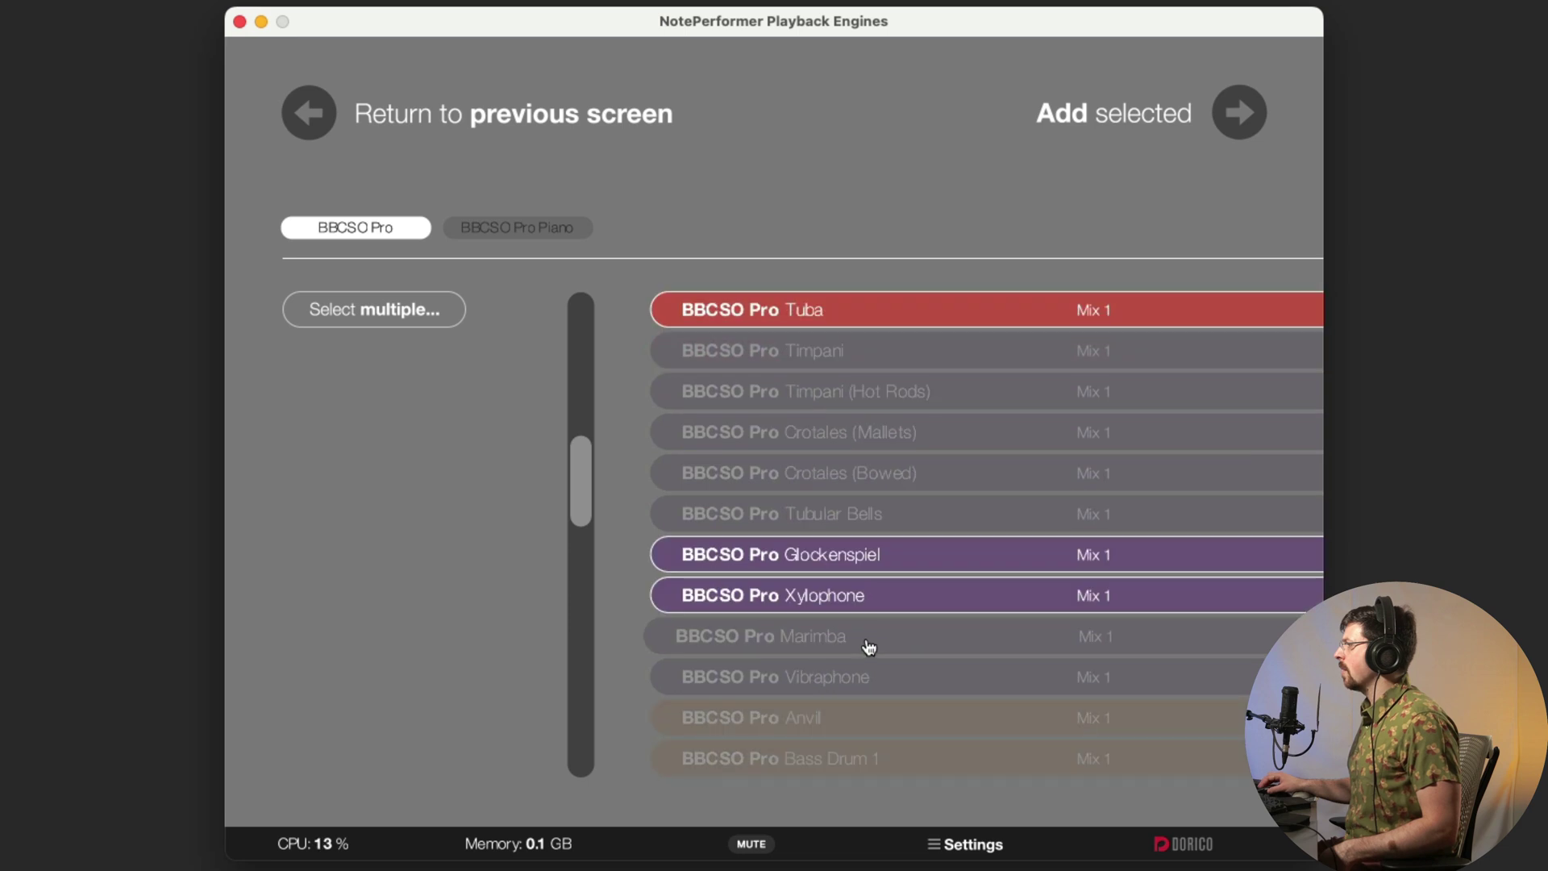
left_click(869, 645)
Step: Add Bass Drum 1, Snare Drum 1, Suspended Cymbal and Woodblocks to the selection
scroll(868, 645, "down", 8)
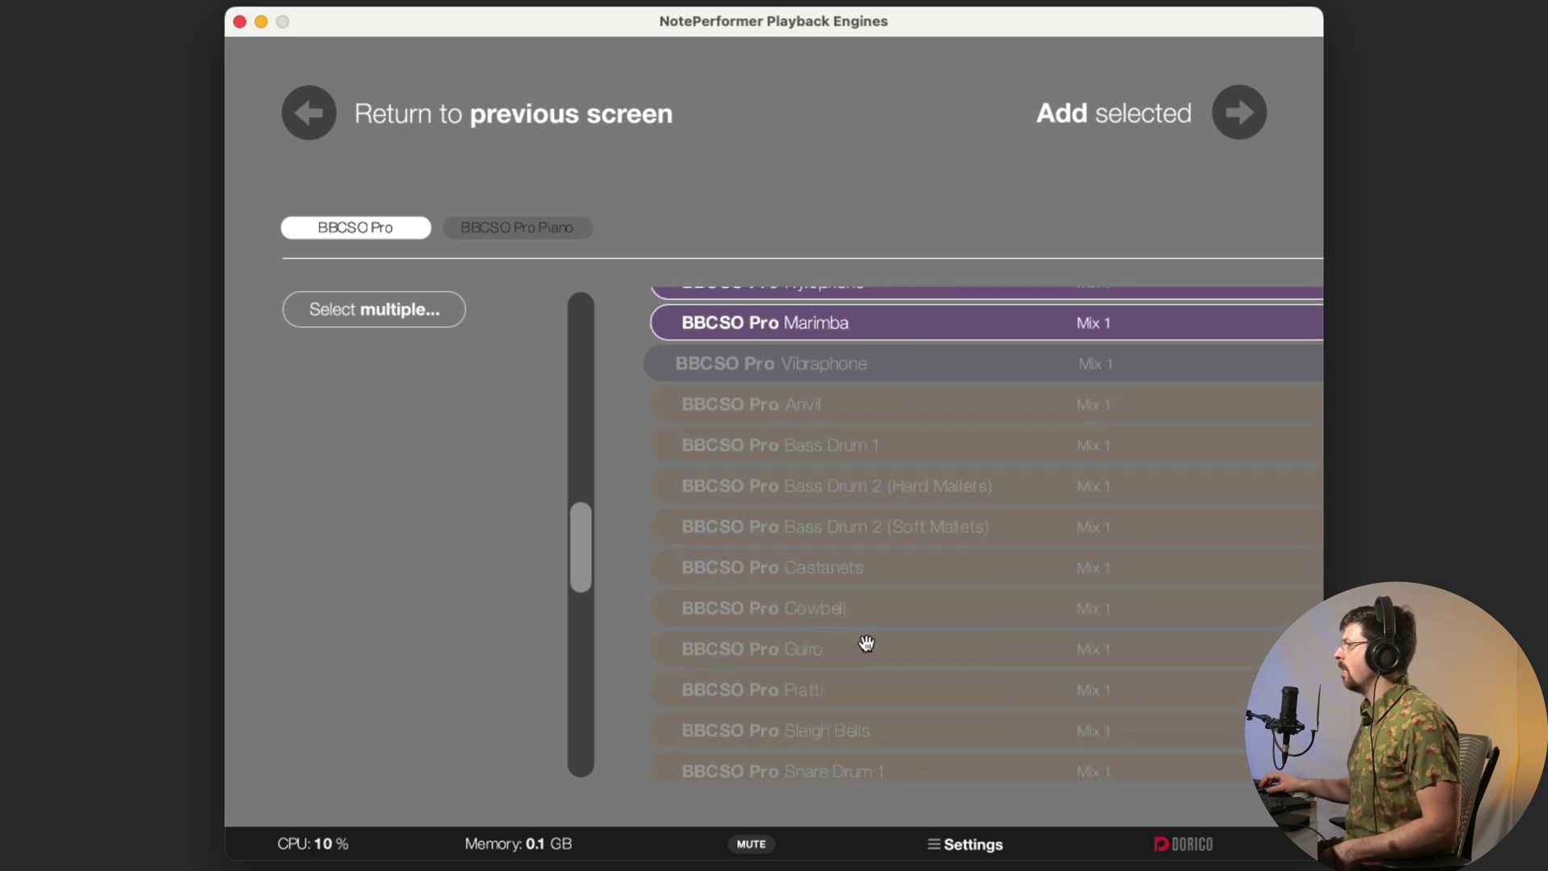
left_click(920, 438)
scroll(935, 564, "down", 3)
left_click(916, 636)
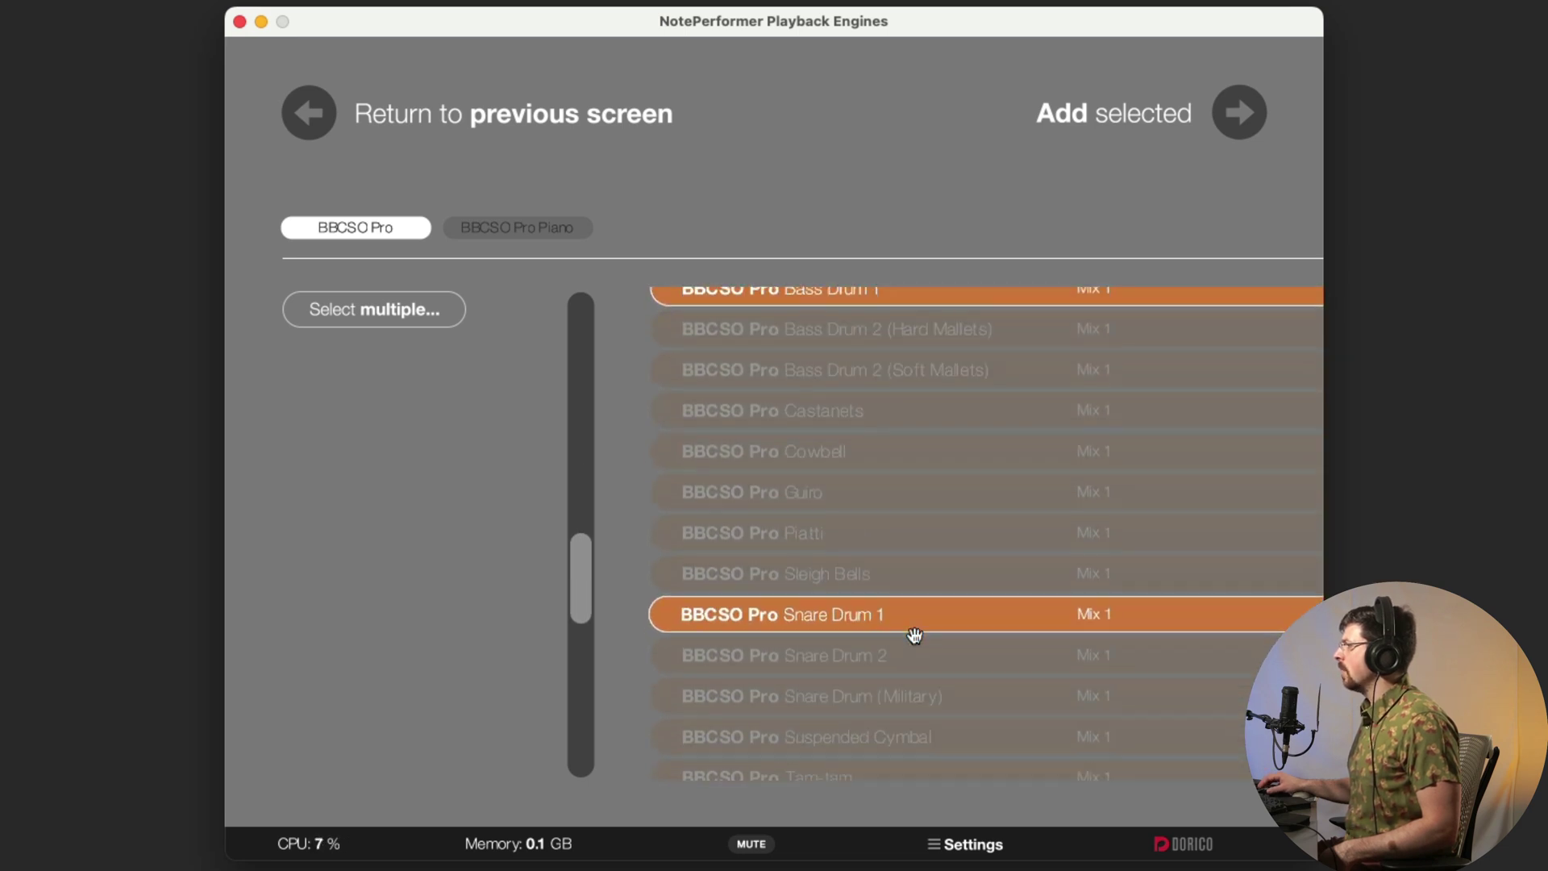
scroll(916, 641, "down", 2)
left_click(919, 645)
scroll(956, 683, "down", 3)
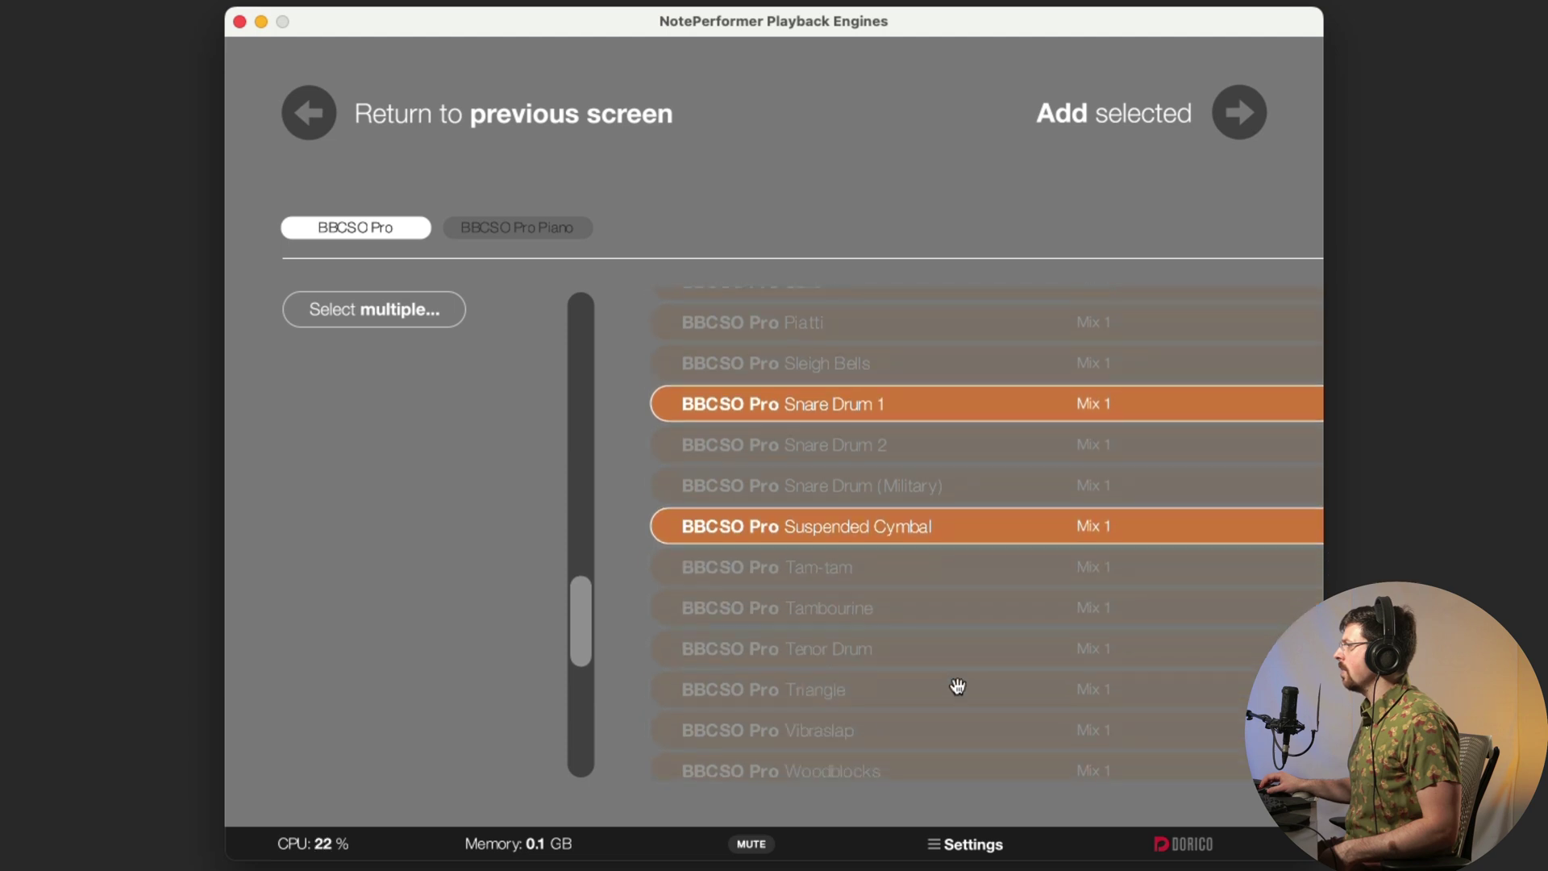
left_click(927, 625)
Step: Select Violins 1 and 2, Violas, Violoncellos and Contrabasses, then load all selected instruments
scroll(927, 612, "down", 1)
scroll(924, 605, "down", 3)
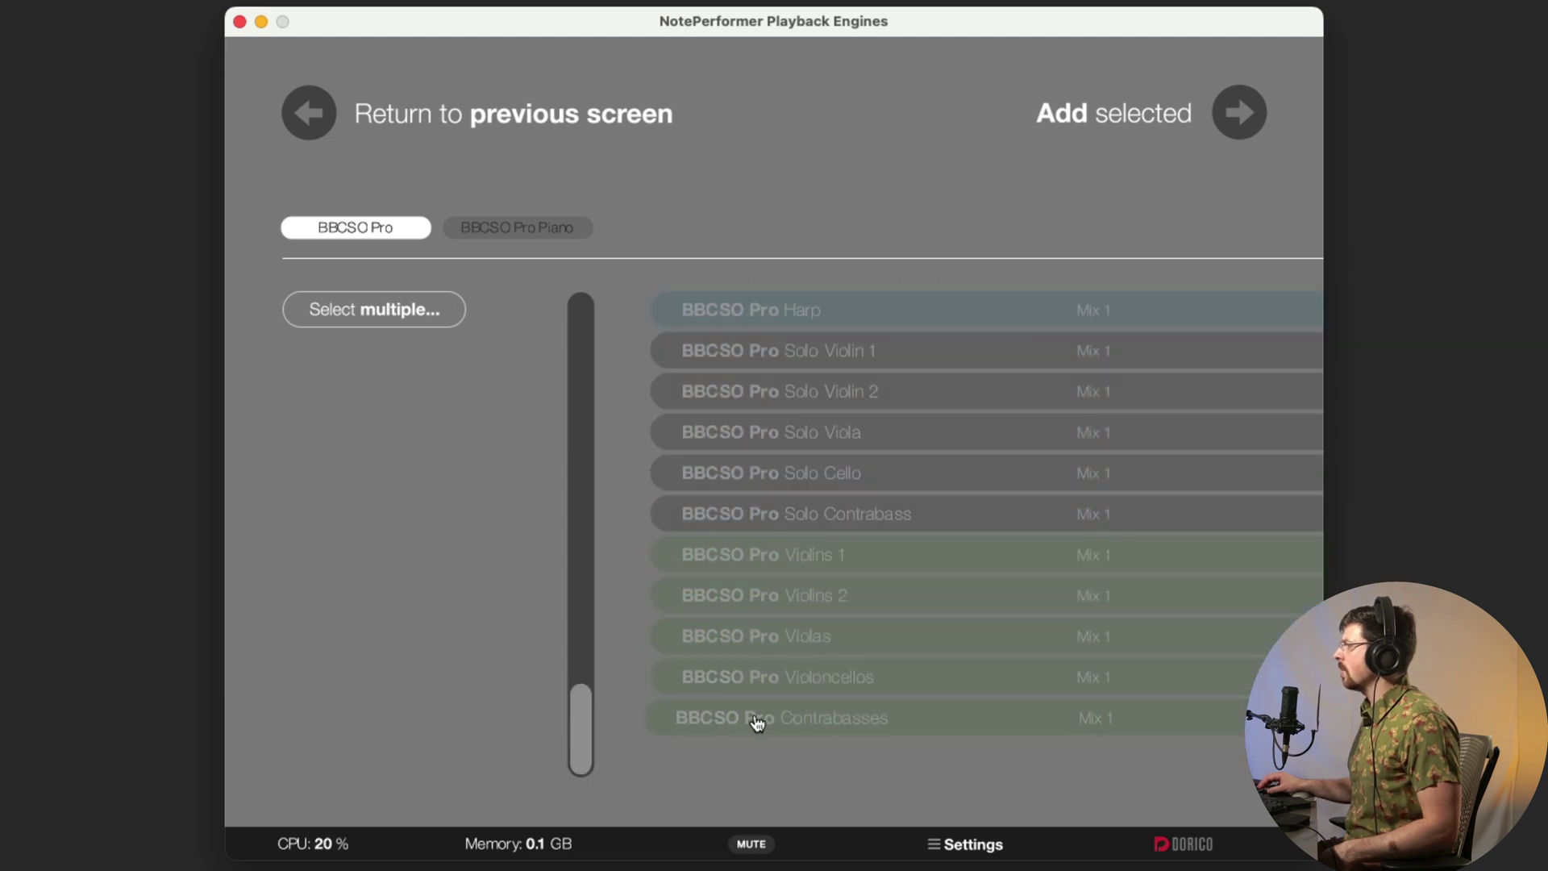
left_click(732, 555)
left_click(733, 593)
left_click(833, 634)
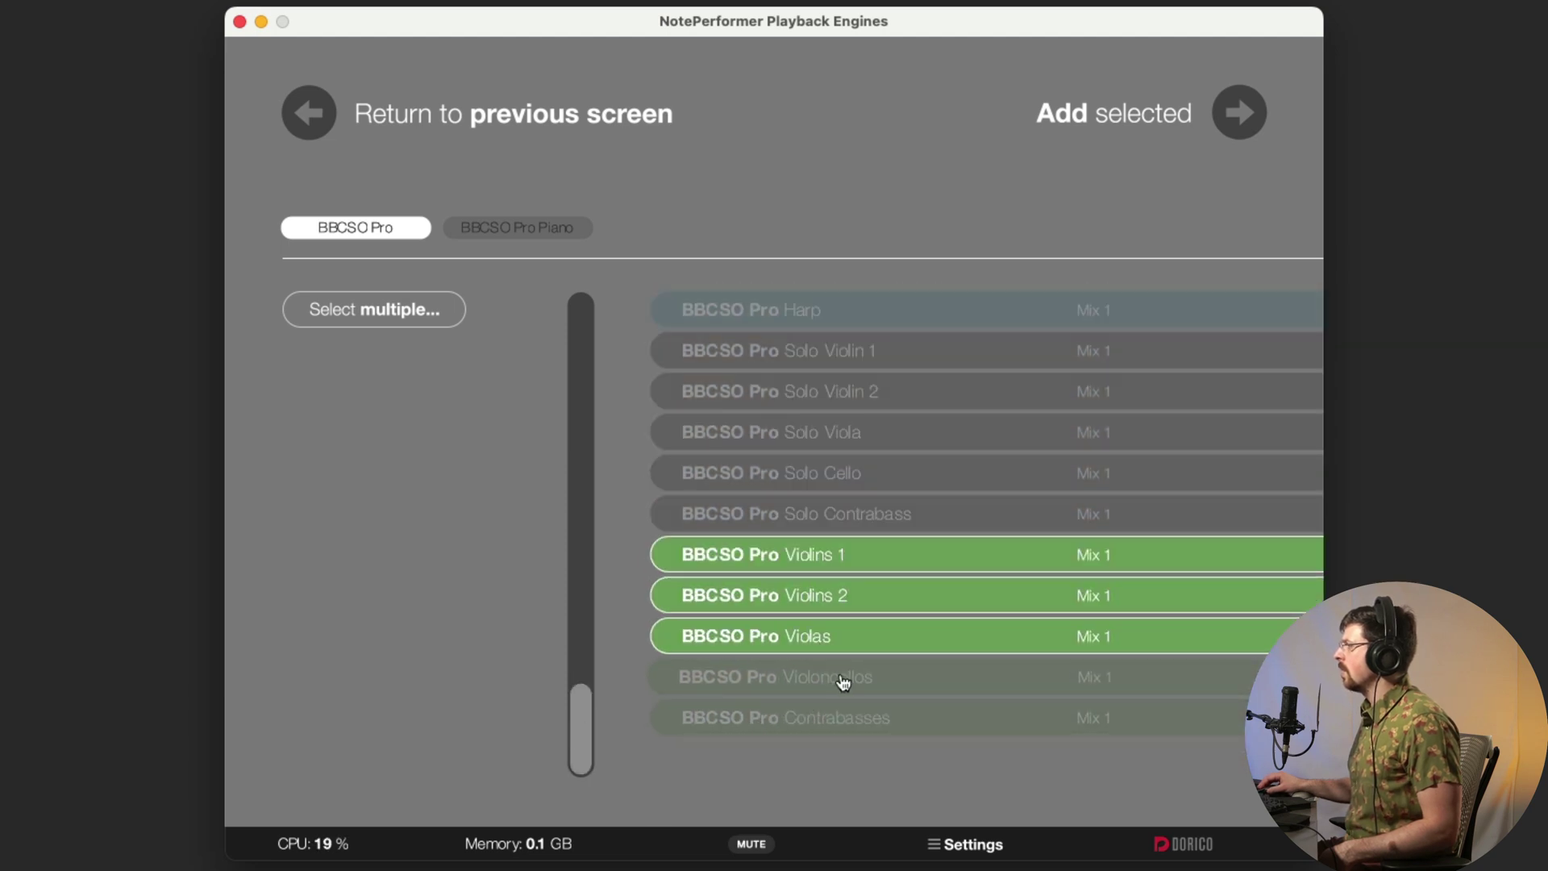
left_click(843, 677)
left_click(850, 716)
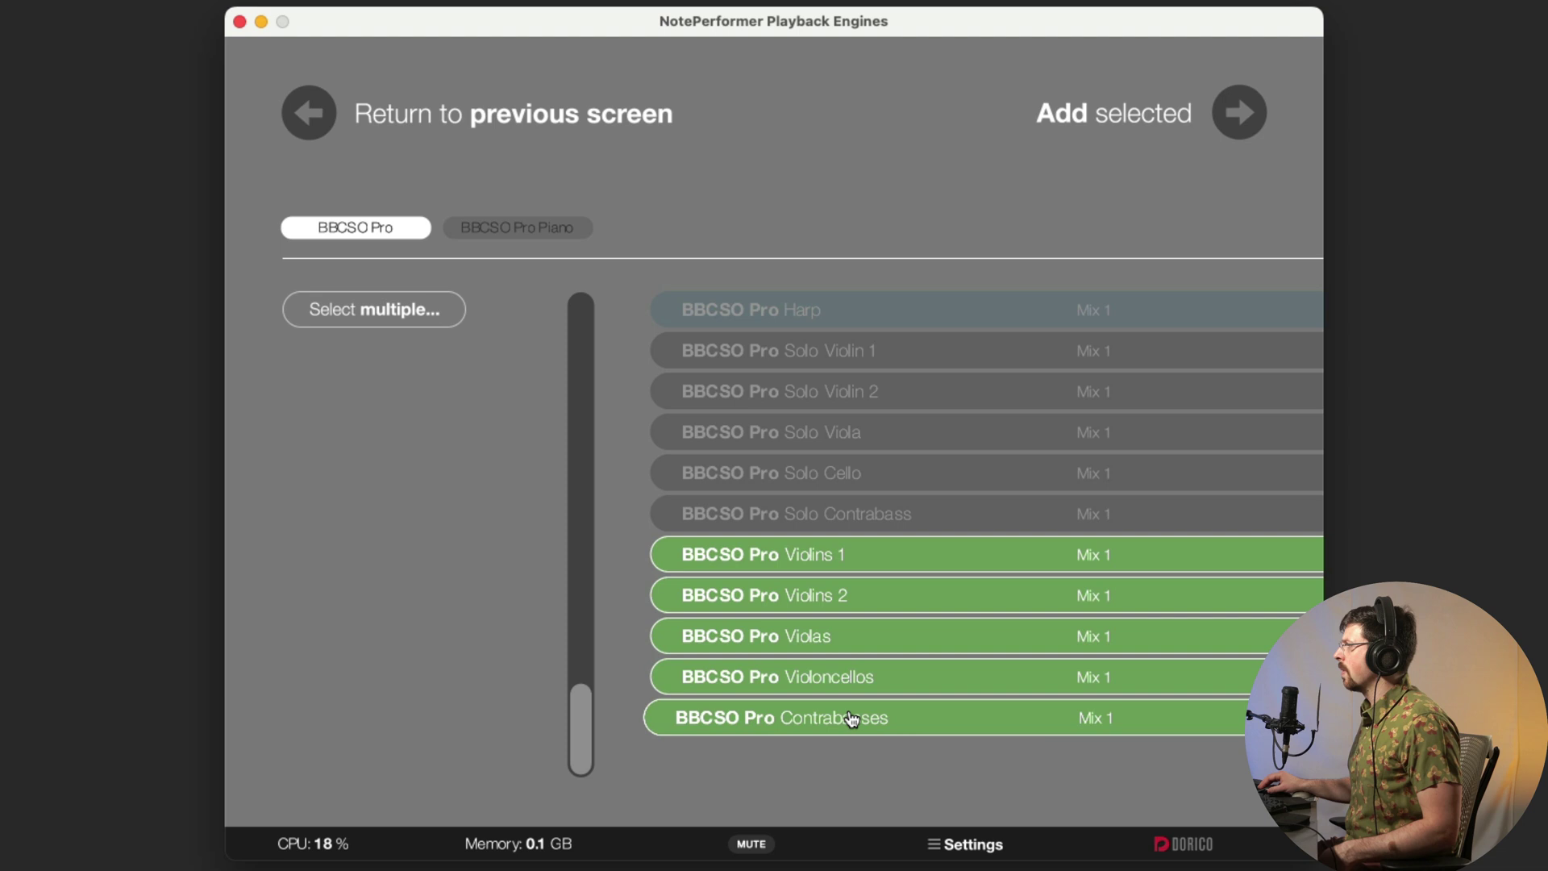
left_click(1247, 113)
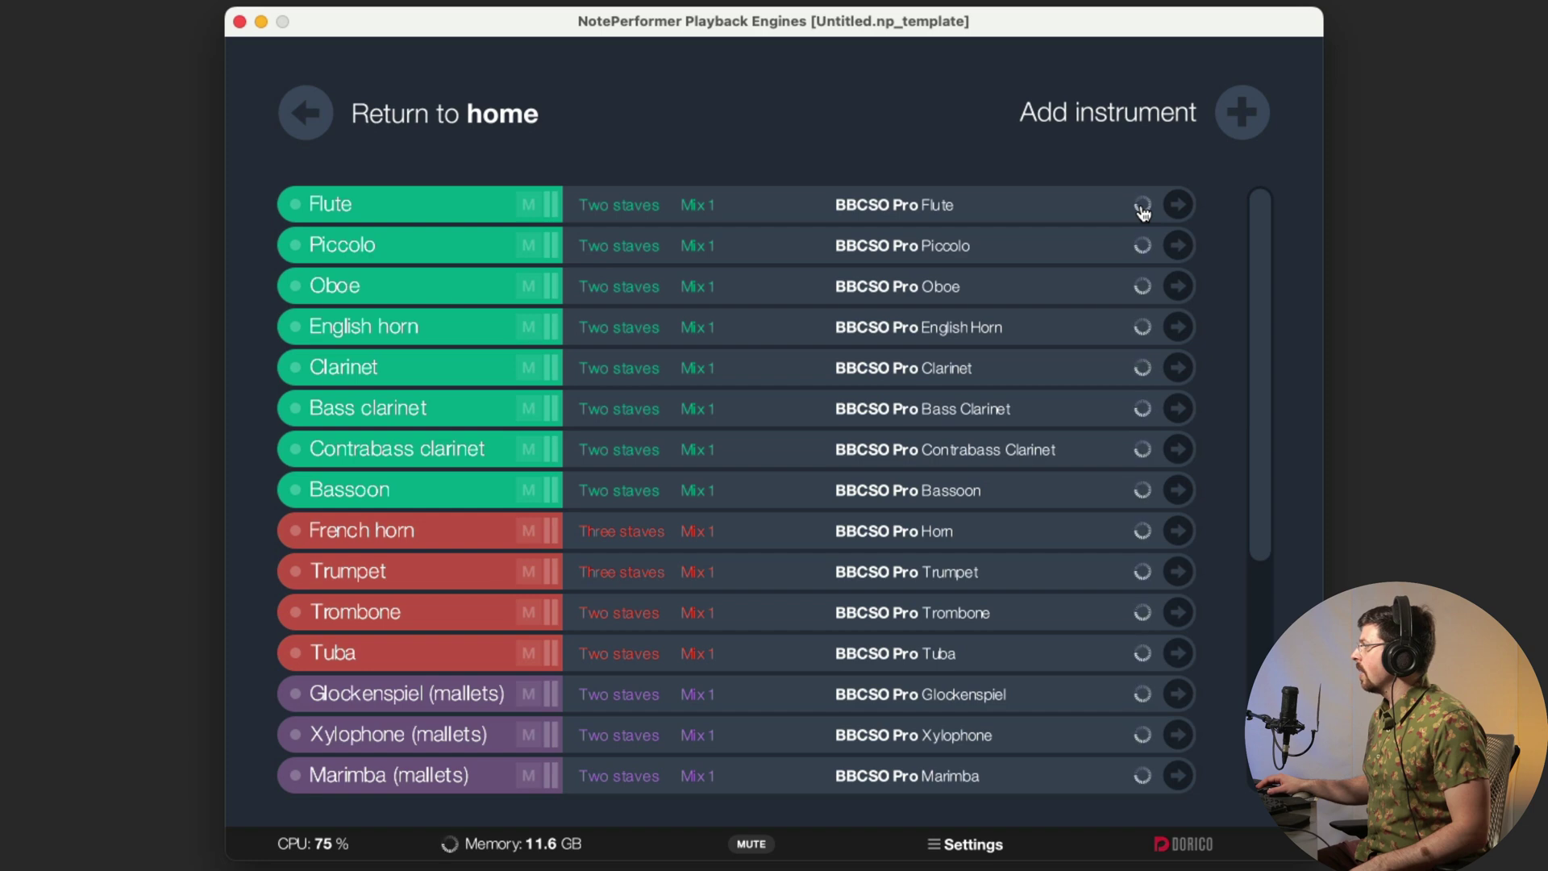
Step: Scroll the loaded template to check each instrument's BBCSO Pro Mix 1 mapping
scroll(1280, 575, "down", 5)
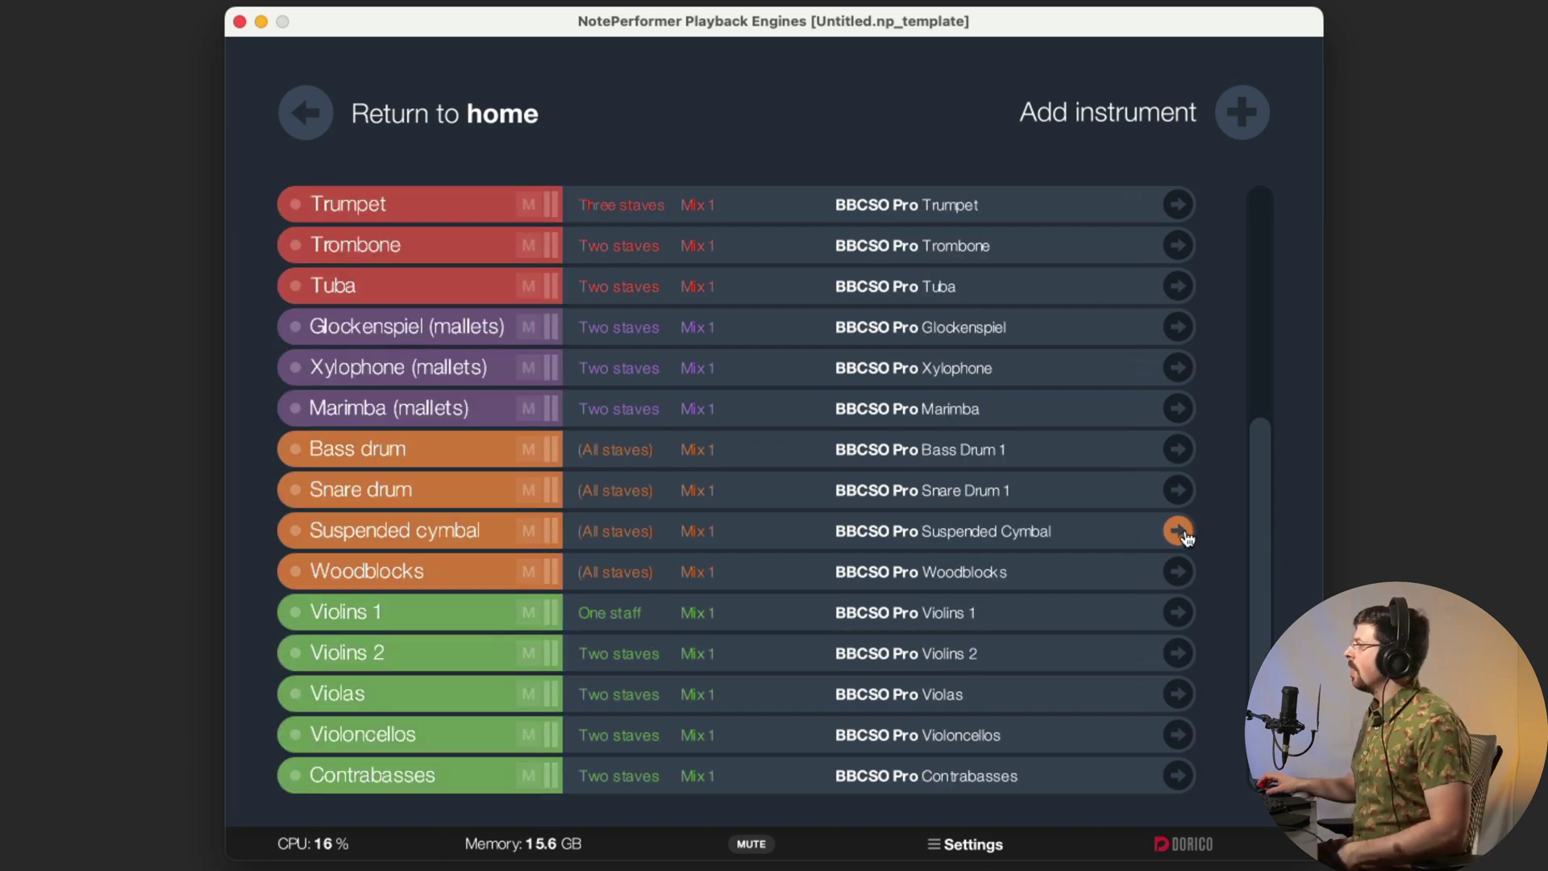
scroll(1195, 537, "up", 5)
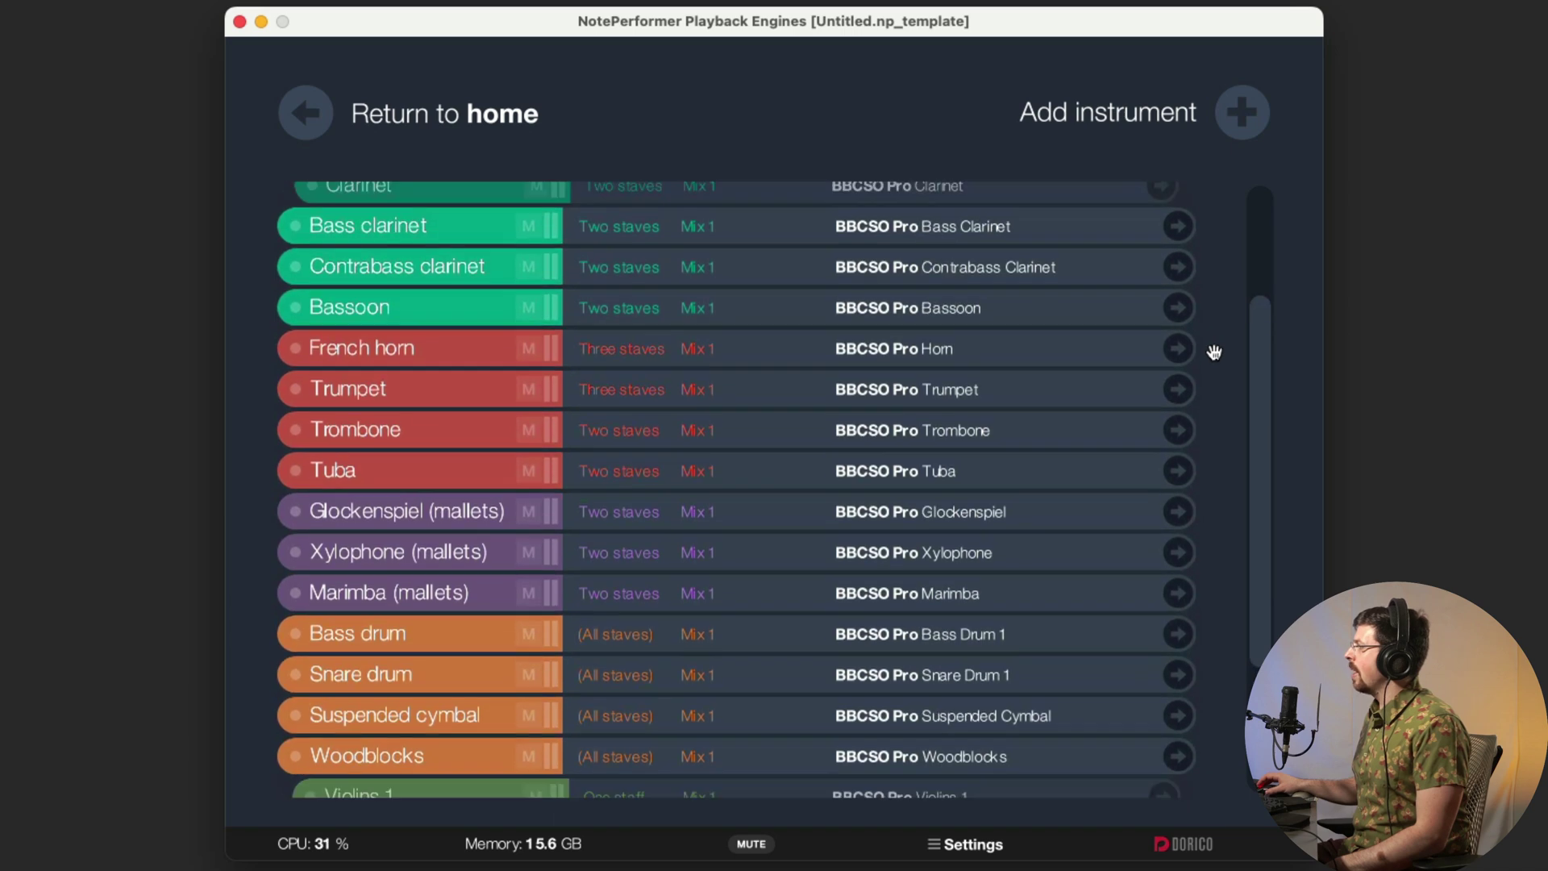
scroll(1211, 350, "up", 3)
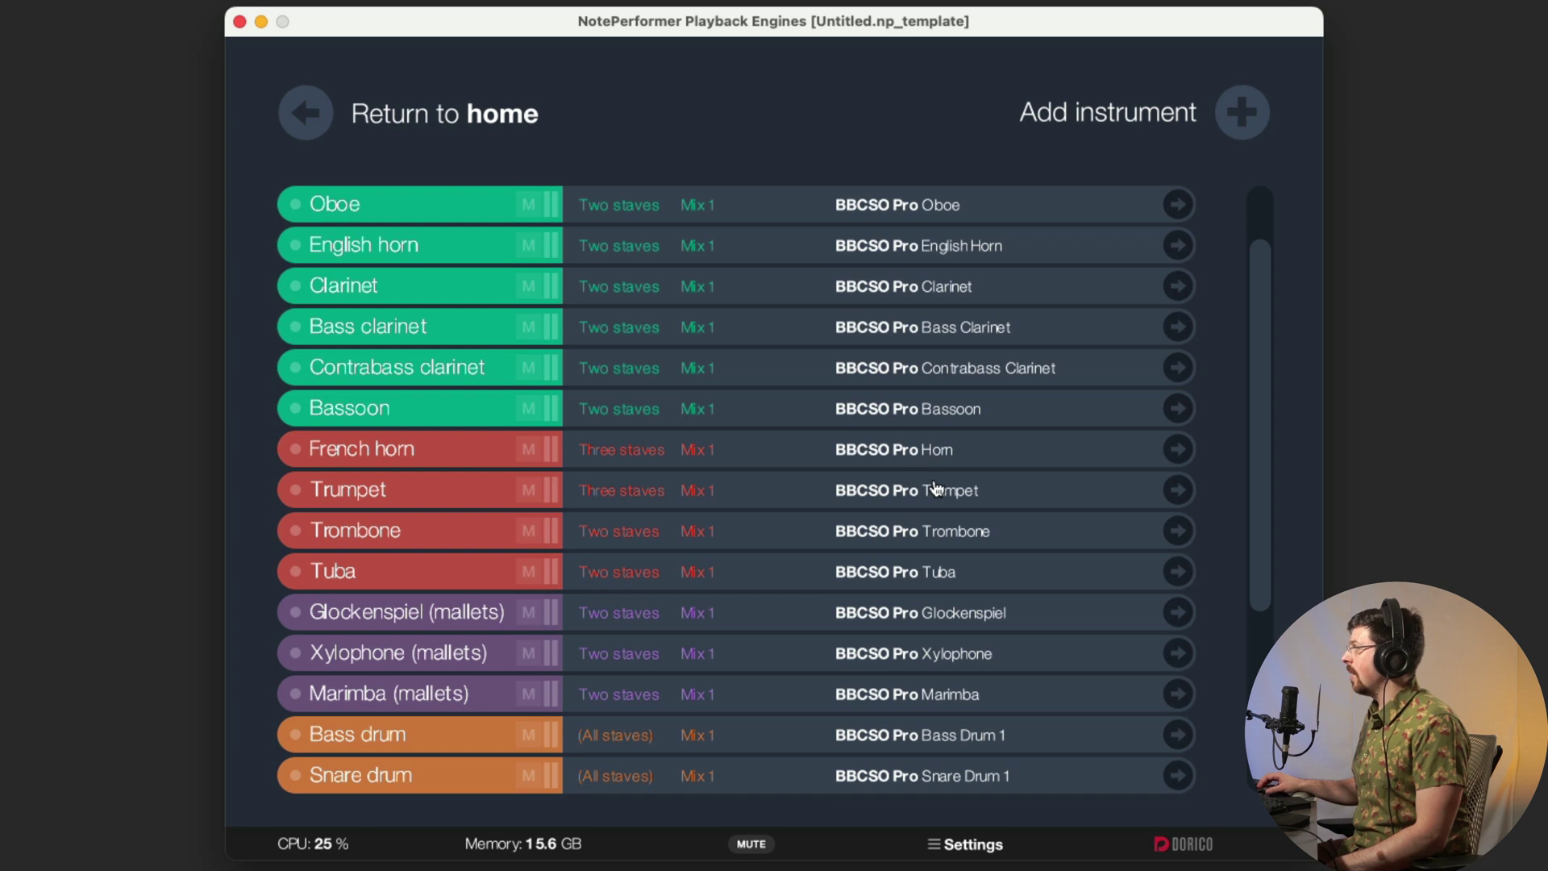
Step: Expand the Violins 1 settings, view its equalizer, then close the equalizer
scroll(830, 403, "down", 4)
left_click(1178, 734)
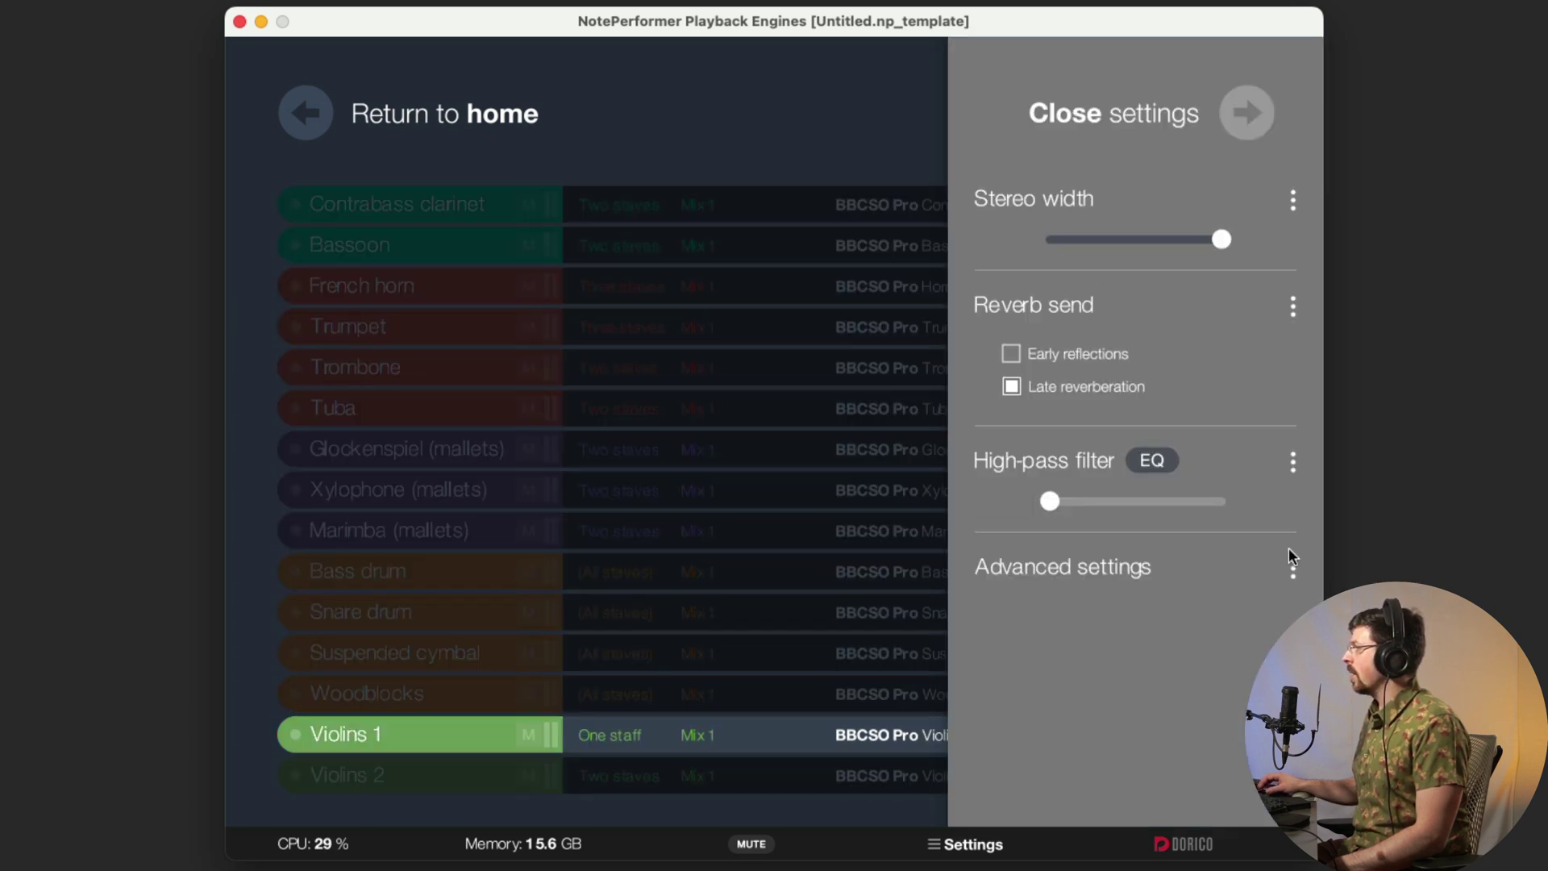
left_click(1158, 467)
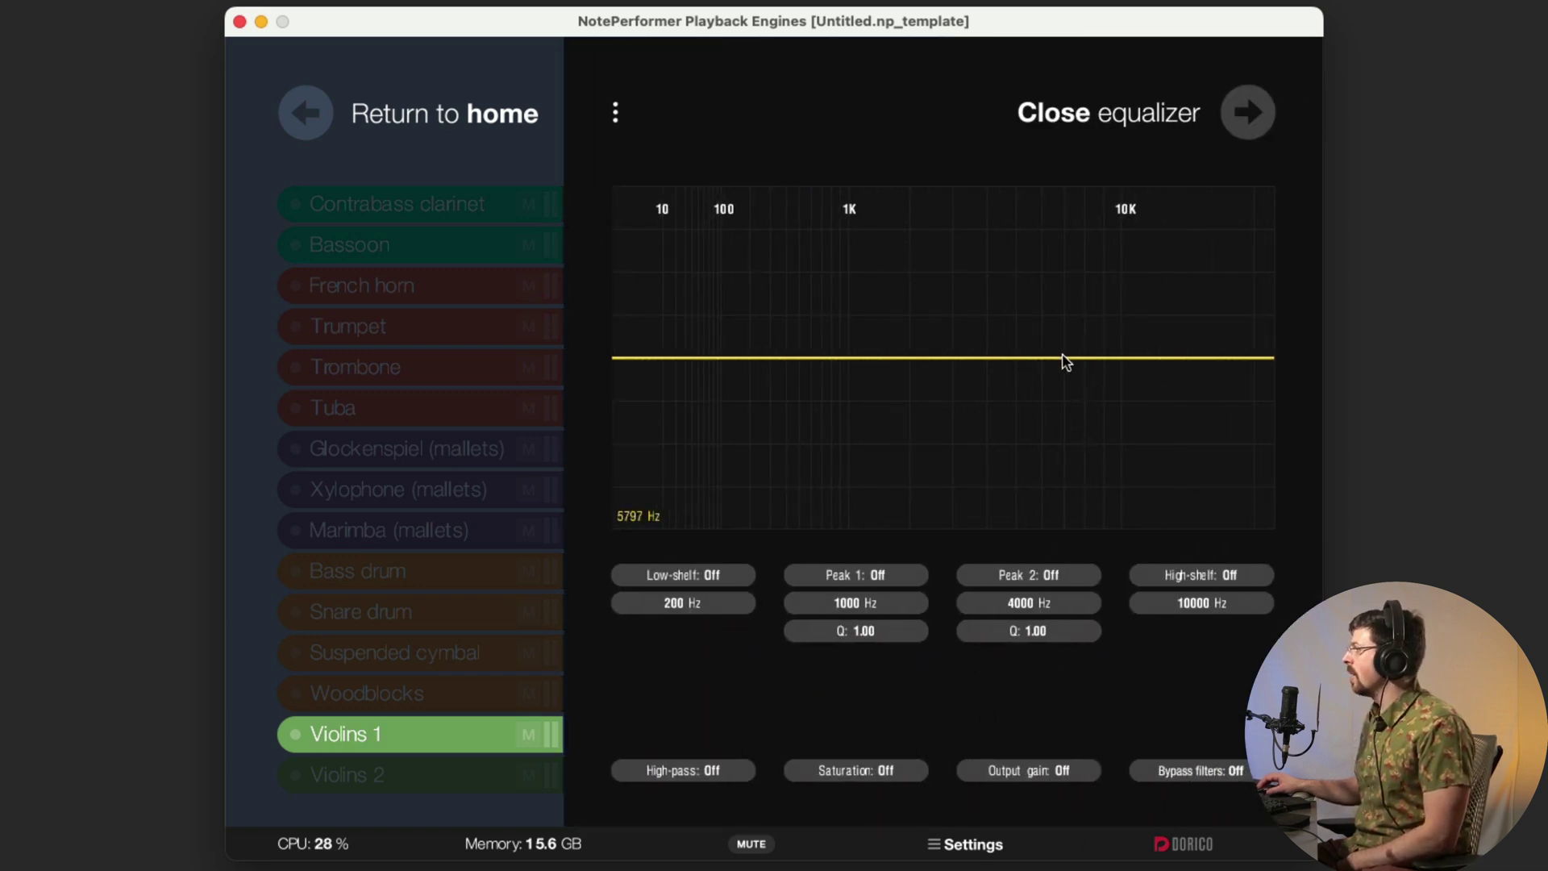
left_click(1262, 144)
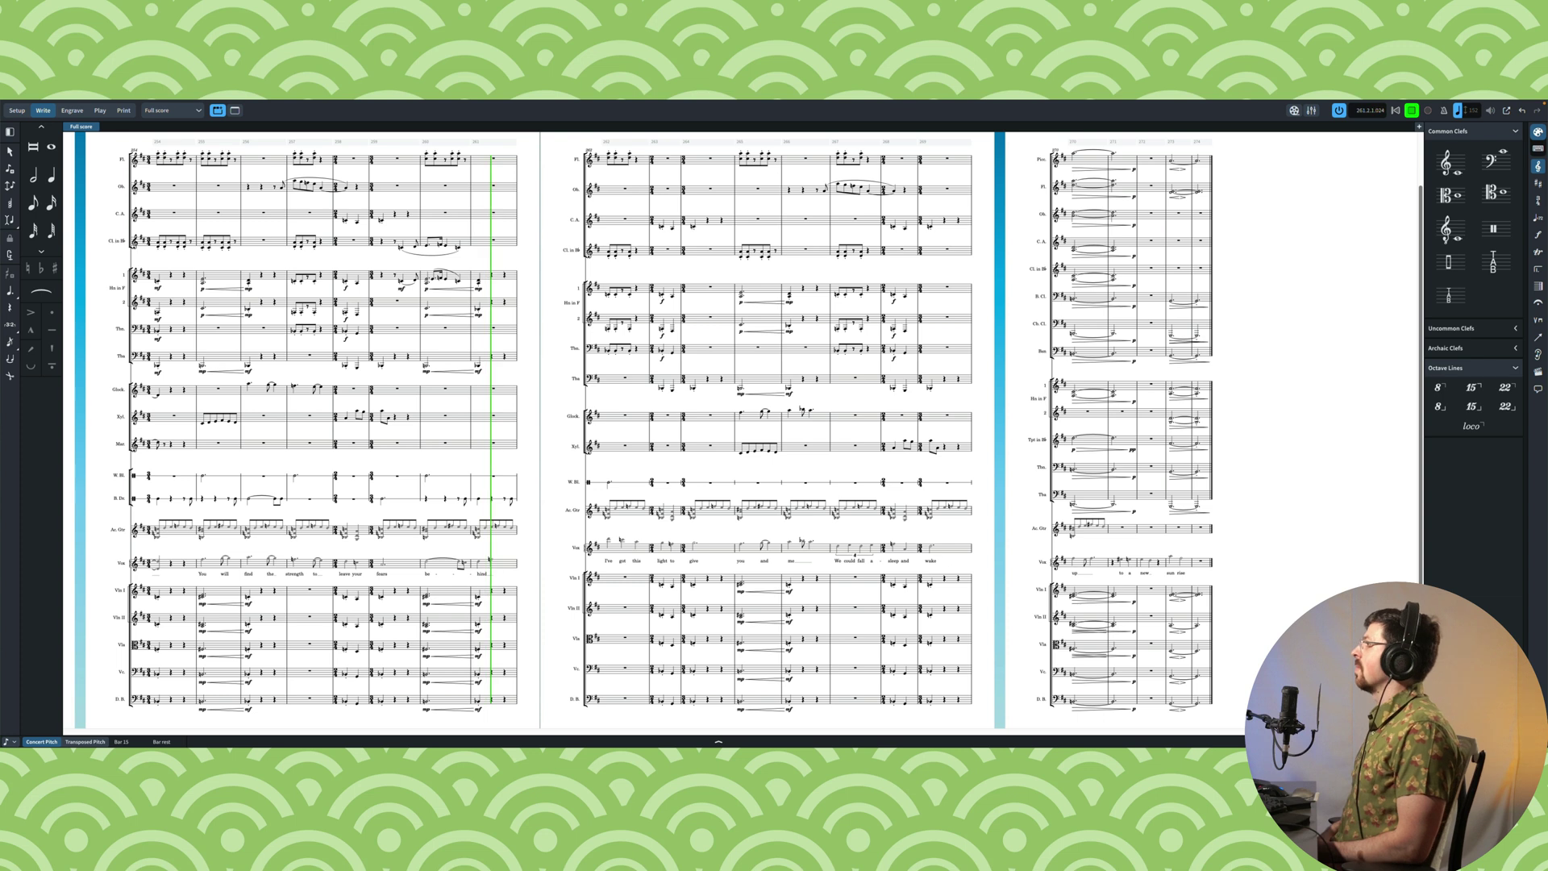
Step: Stop the score playback with Space
key("space")
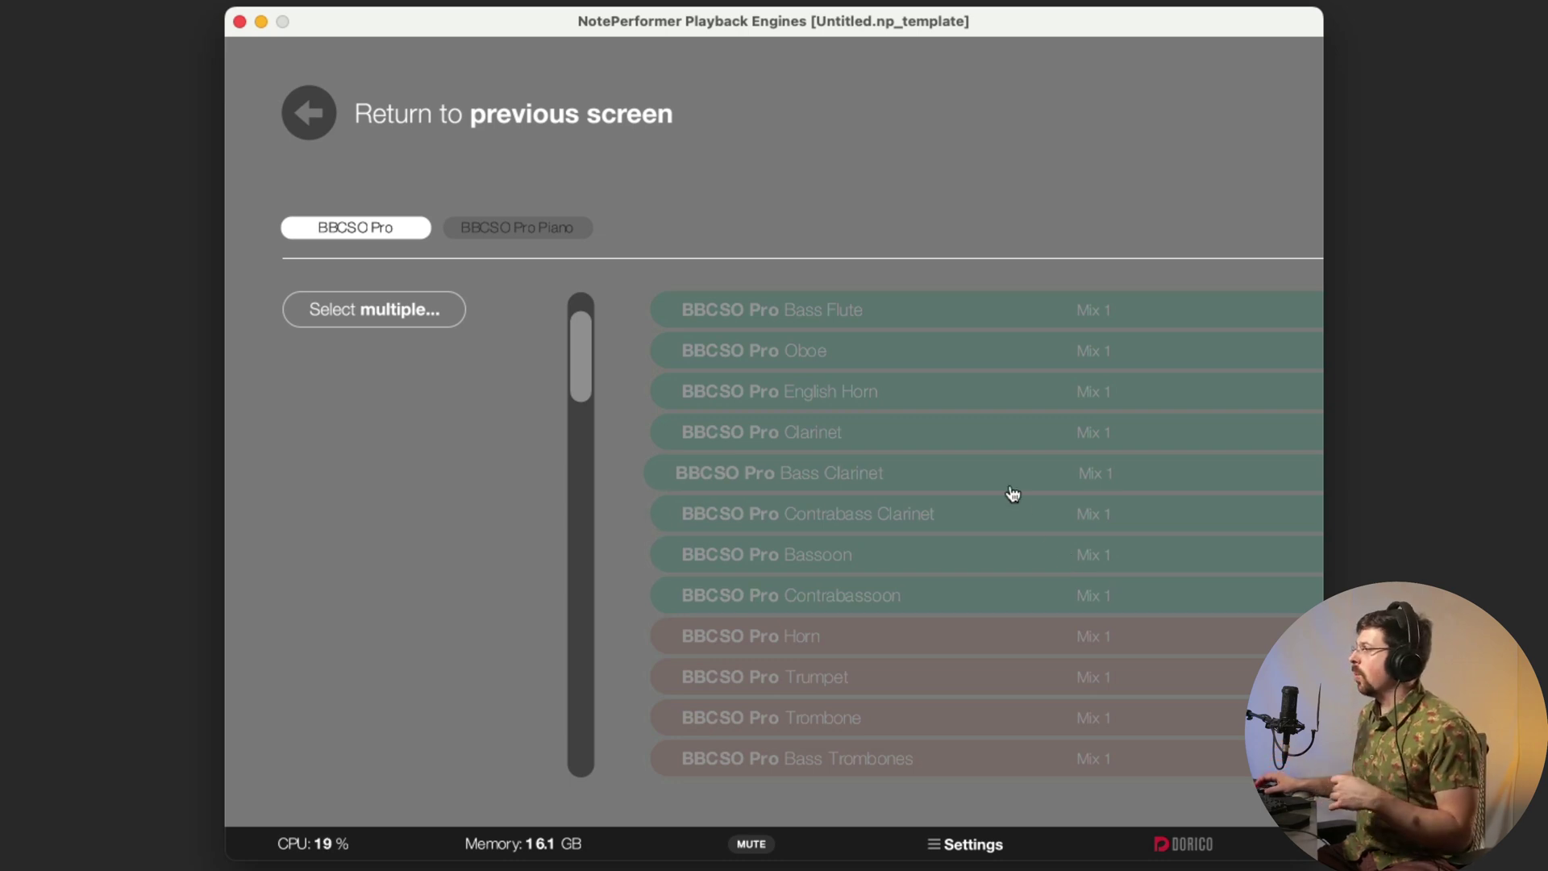
Step: Scroll the BBCSO Pro list to the bottom to reveal Celeste, Harp and solo strings
scroll(951, 403, "down", 5)
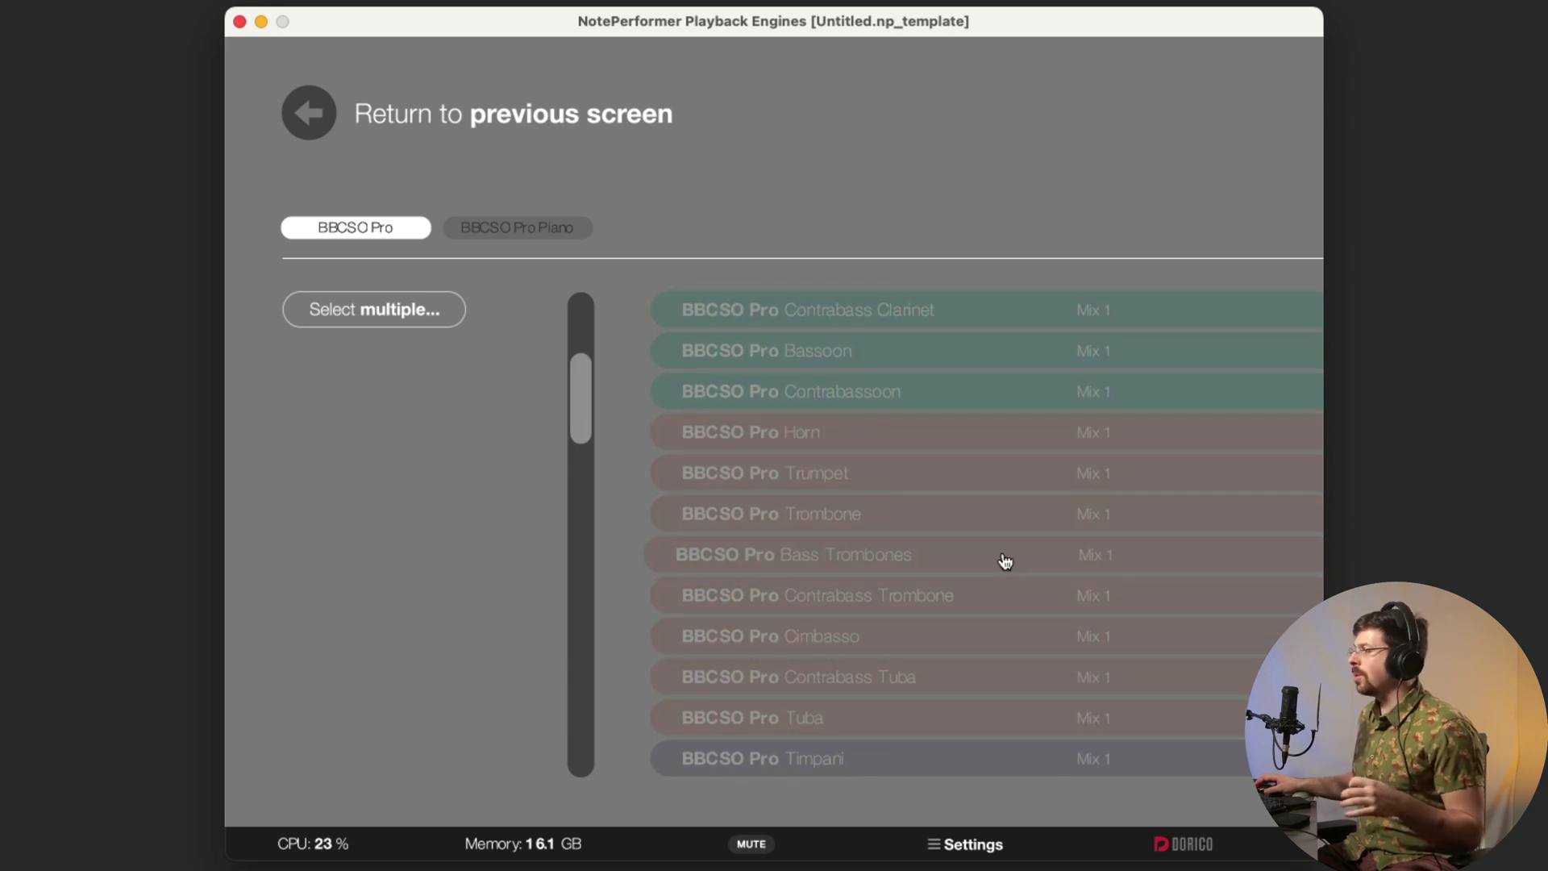
left_click_drag(581, 399, 584, 782)
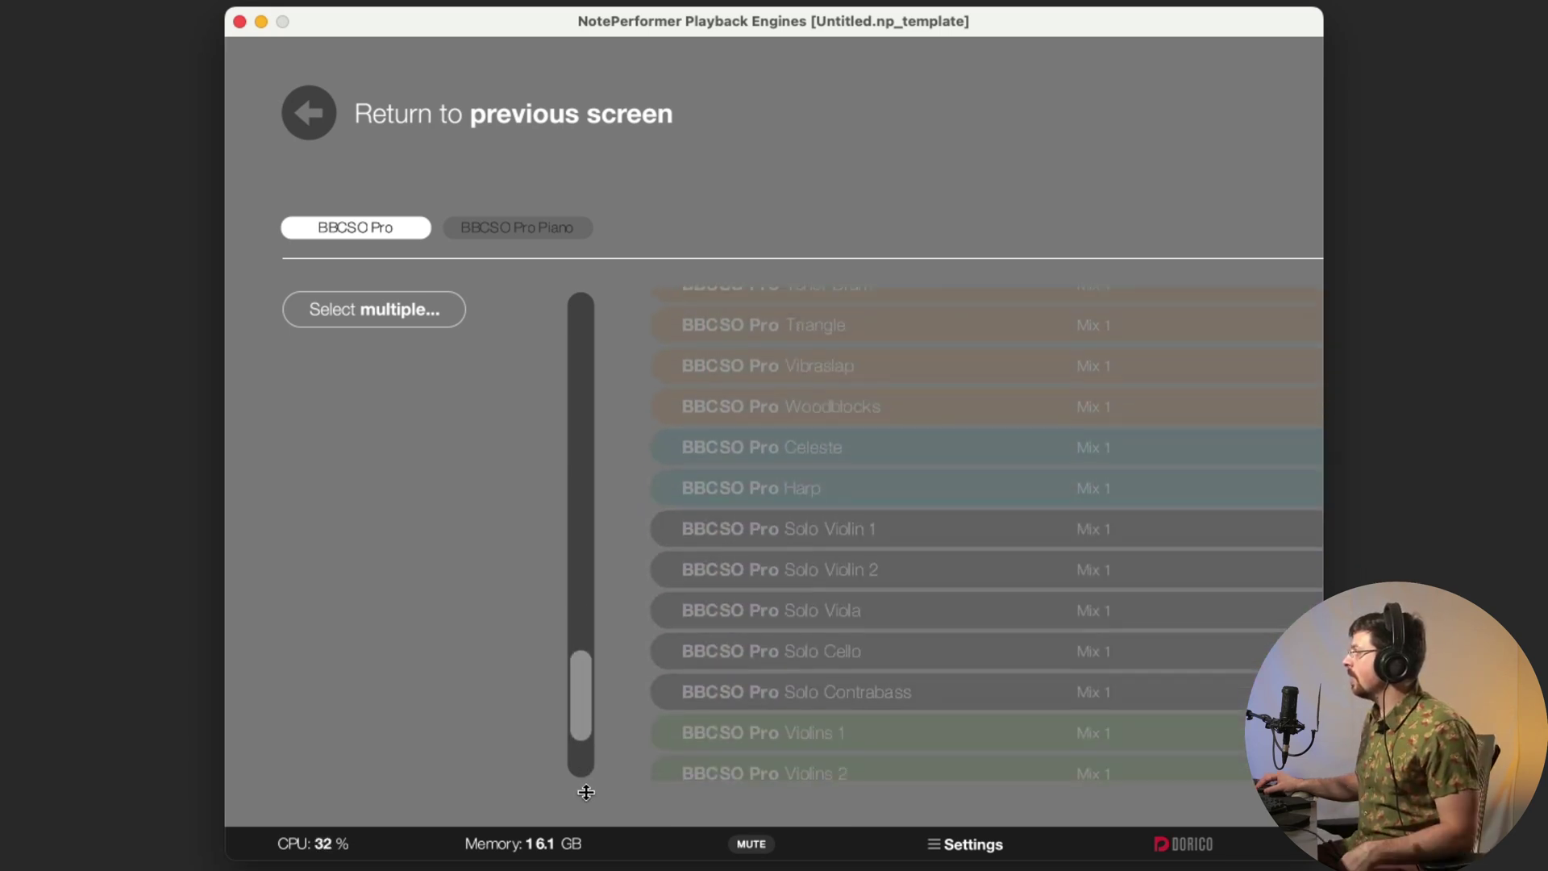